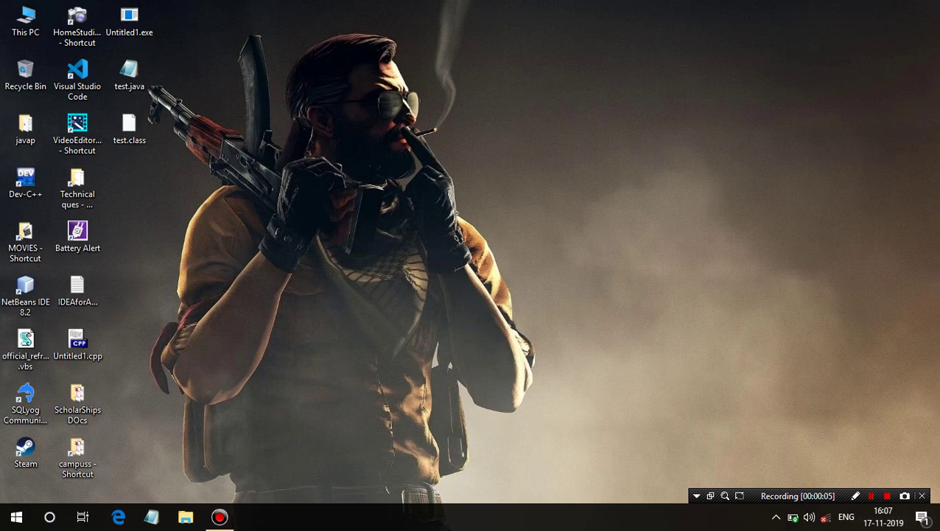
{"action": "mouse_move", "coordinate": [219, 516]}
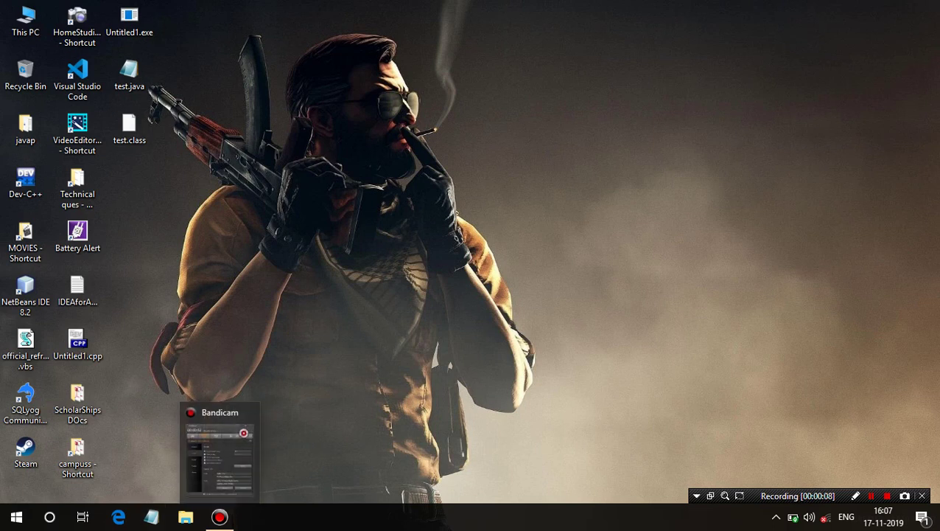
{"action": "left_click", "coordinate": [219, 517]}
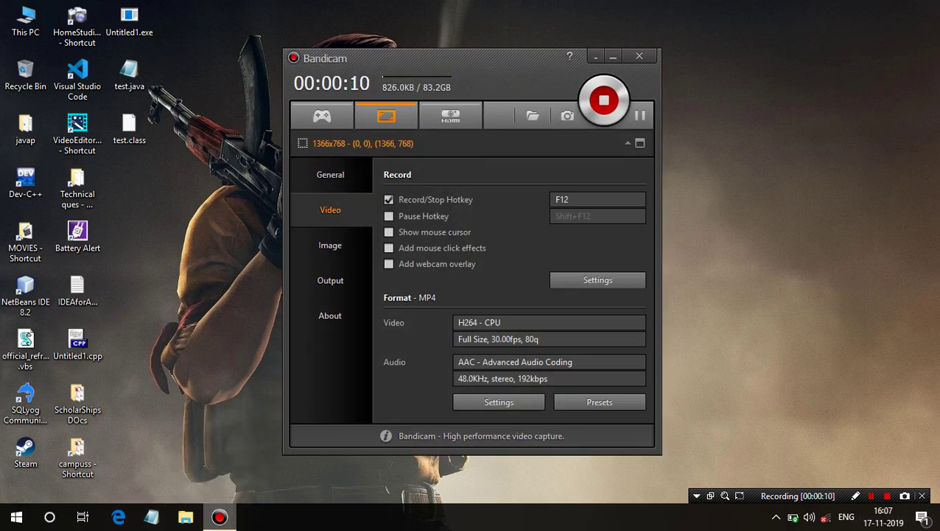
{"action": "left_click", "coordinate": [219, 516]}
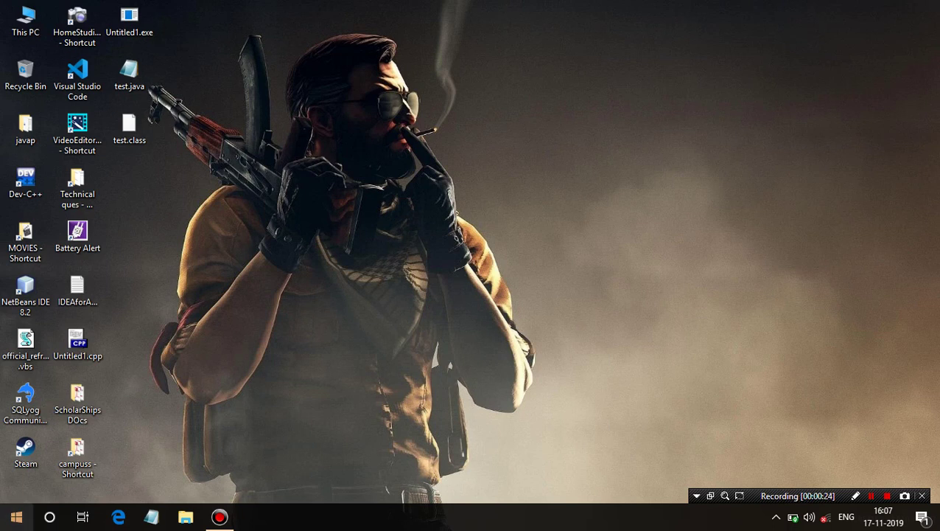
Launch Far Manager 3
{"action": "key", "text": "super"}
{"action": "type", "text": "Far"}
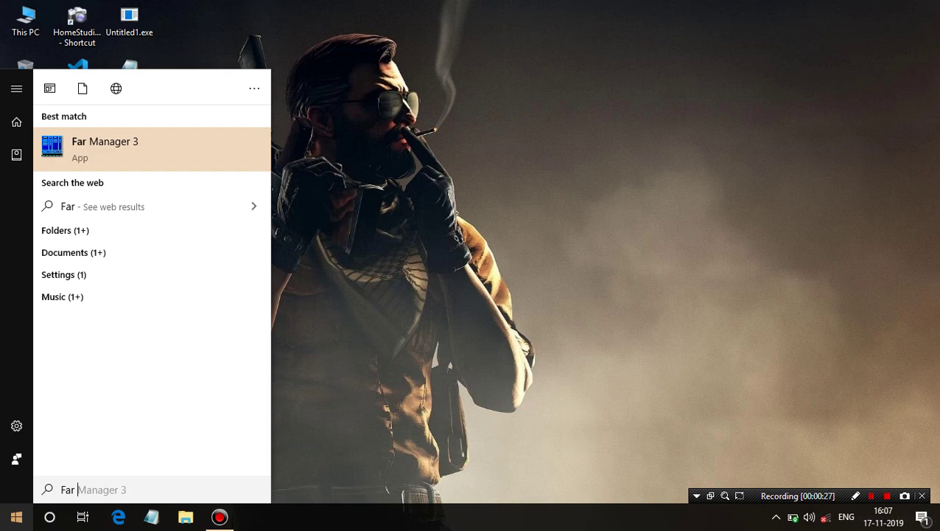
{"action": "key", "text": "BackSpace"}
{"action": "key", "text": "Return"}
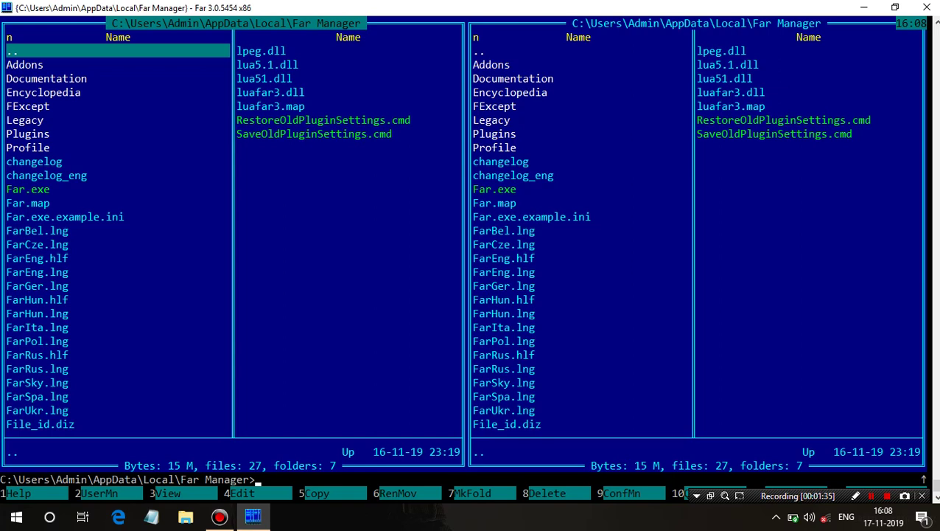
Hide both file panels to view the console, and bring the panels back
{"action": "key", "text": "ctrl"}
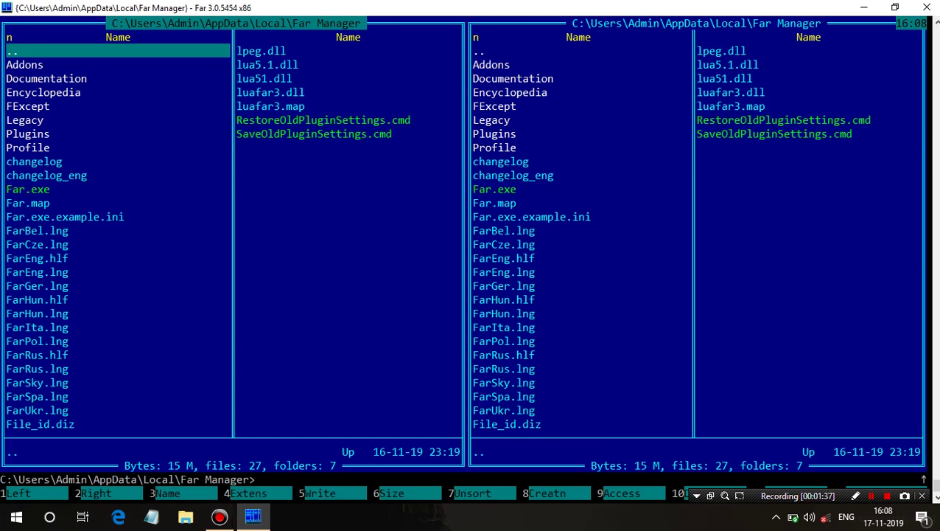
{"action": "key", "text": "ctrl+o"}
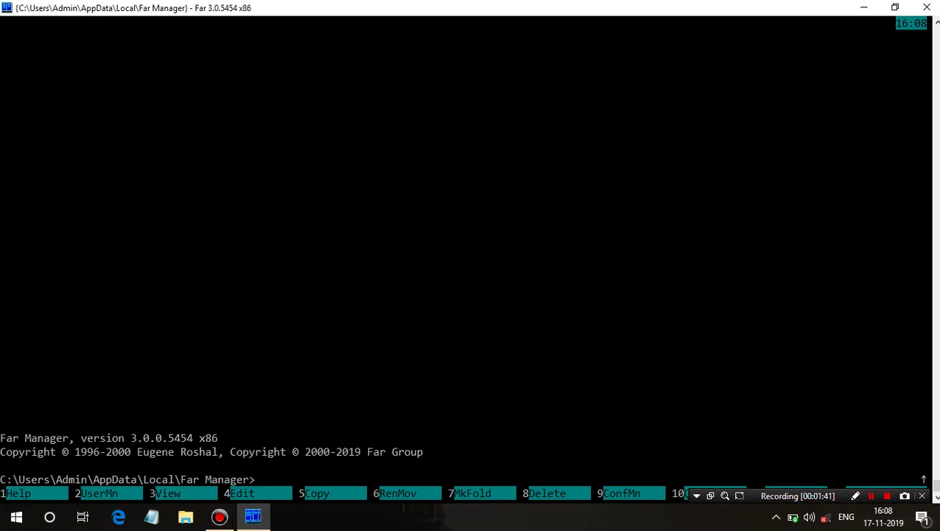
{"action": "key", "text": "ctrl"}
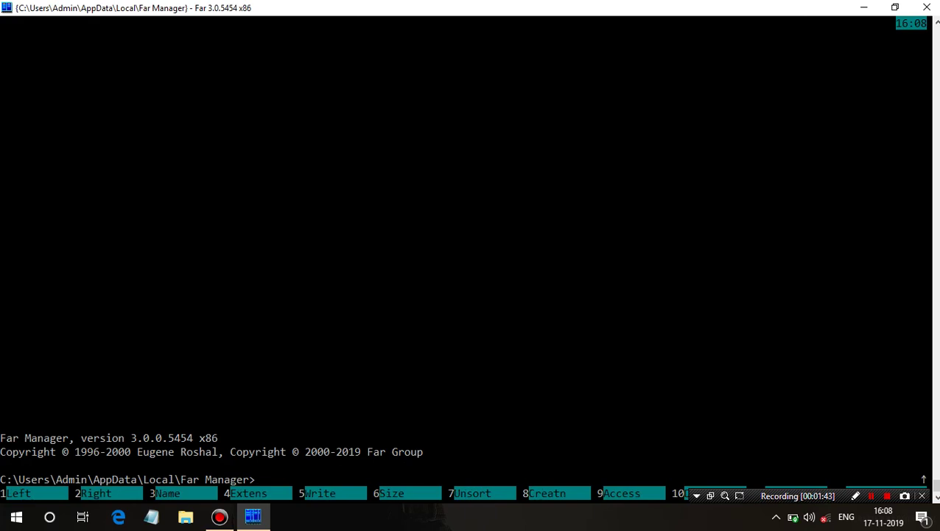
{"action": "key", "text": "ctrl+o"}
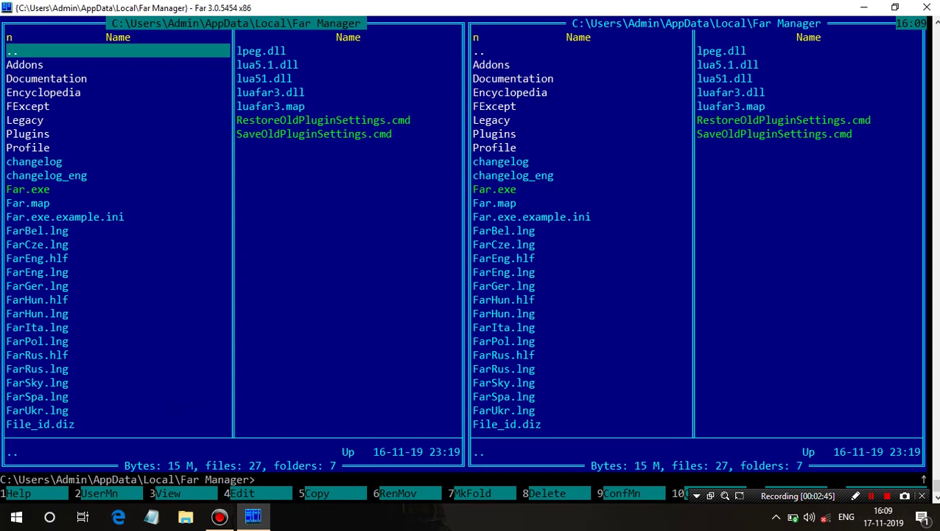
Switch the active file panel to the D: drive
{"action": "type", "text": "c:"}
{"action": "key", "text": "BackSpace"}
{"action": "key", "text": "BackSpace"}
{"action": "type", "text": "d"}
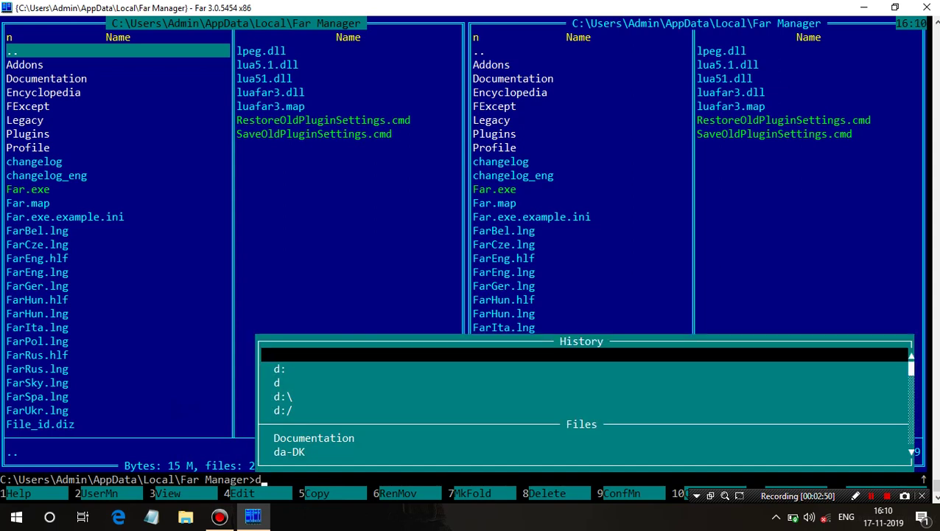
{"action": "type", "text": ":"}
{"action": "key", "text": "Return"}
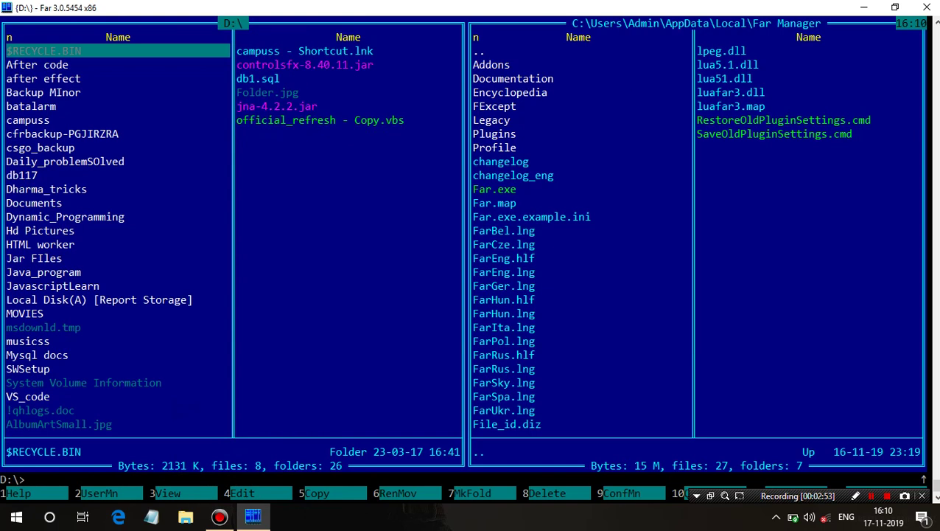
Try to open the "After code" folder by entering its completed name on the command line
{"action": "type", "text": "after"}
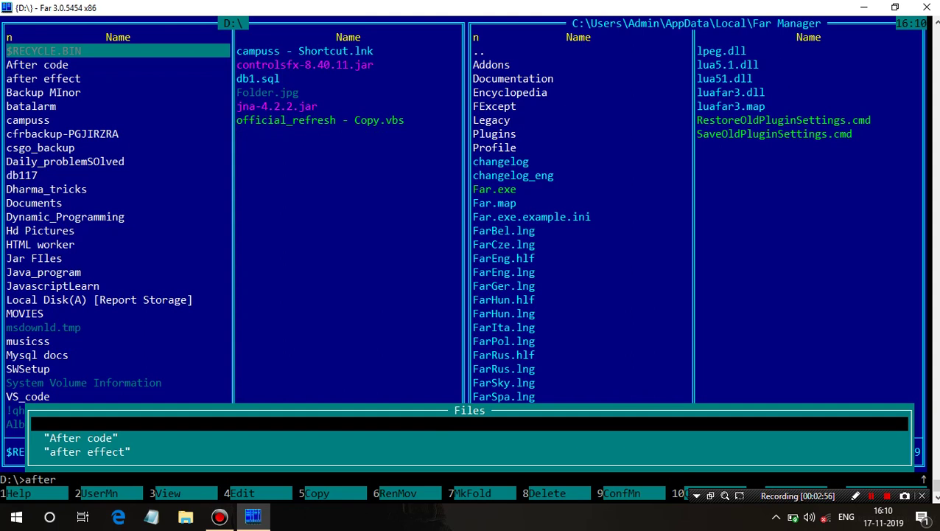
{"action": "key", "text": "Down"}
{"action": "key", "text": "Return"}
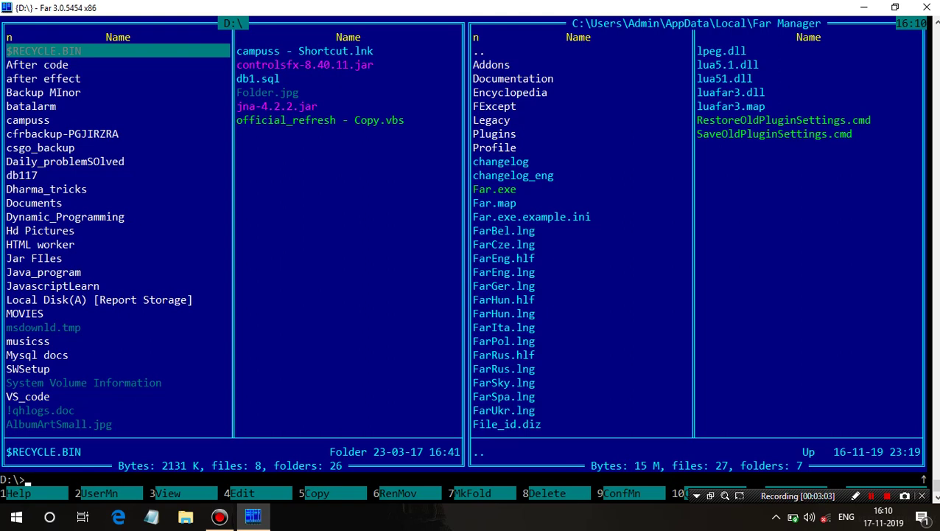
Open the "After code" folder from the D: drive listing
{"action": "key", "text": "Down"}
{"action": "key", "text": "Down"}
{"action": "key", "text": "Down"}
{"action": "key", "text": "Down"}
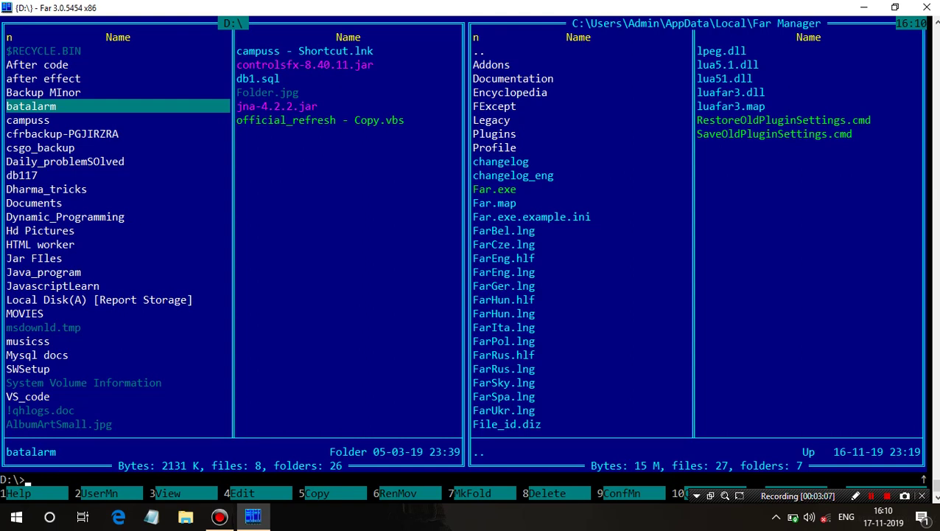
{"action": "key", "text": "Up"}
{"action": "key", "text": "Up"}
{"action": "key", "text": "Up"}
{"action": "key", "text": "Return"}
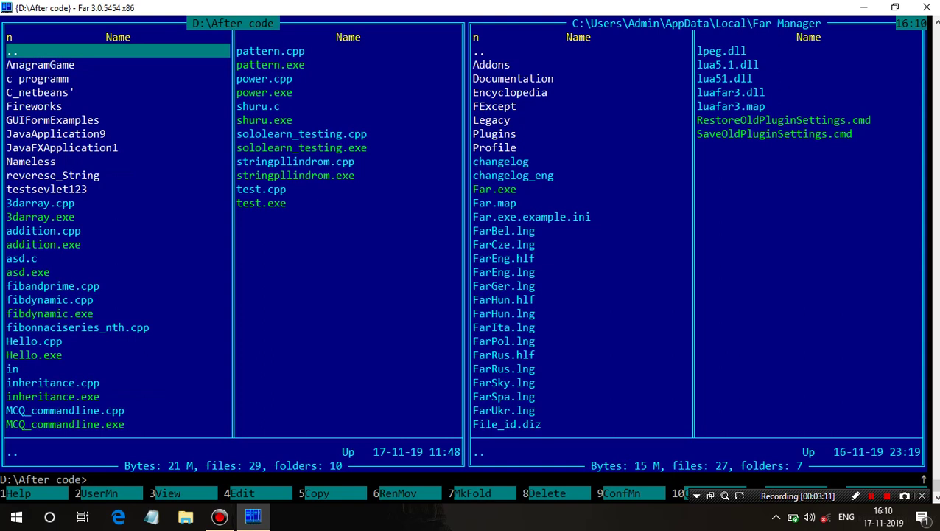
Open Hello.cpp from the "After code" folder in the built-in editor
{"action": "left_click", "coordinate": [52, 120]}
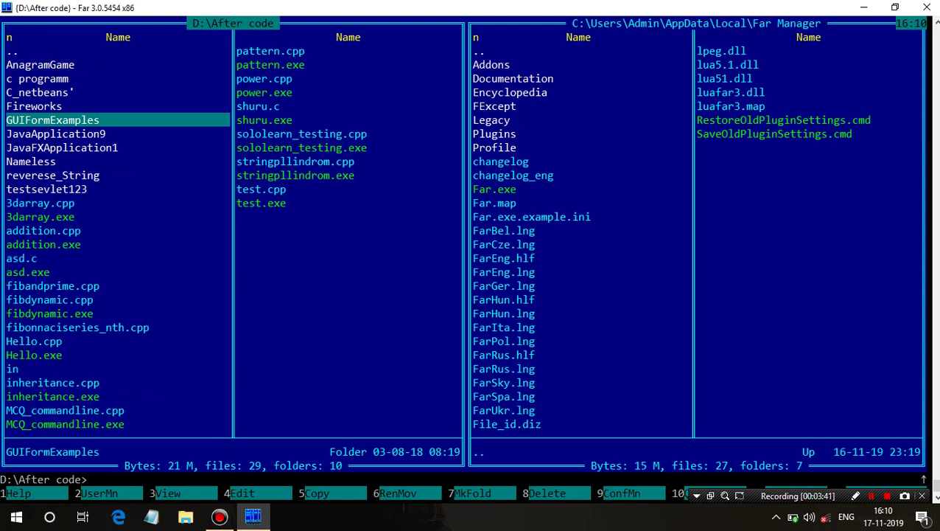
{"action": "left_click", "coordinate": [40, 202]}
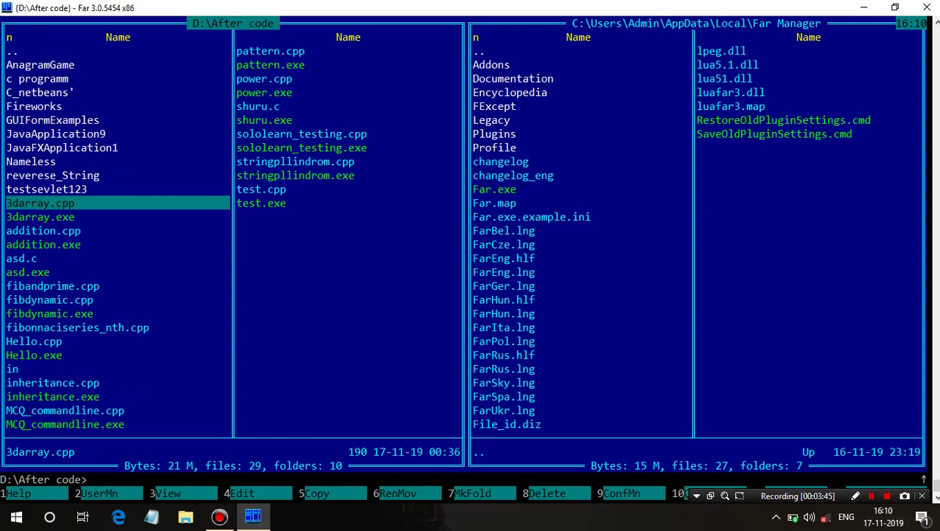
{"action": "left_click", "coordinate": [34, 341]}
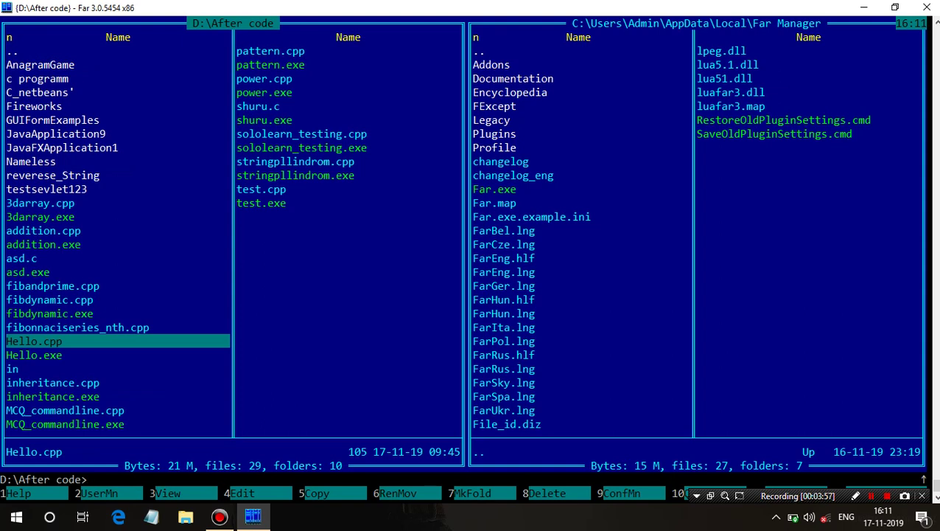
{"action": "key", "text": "F4"}
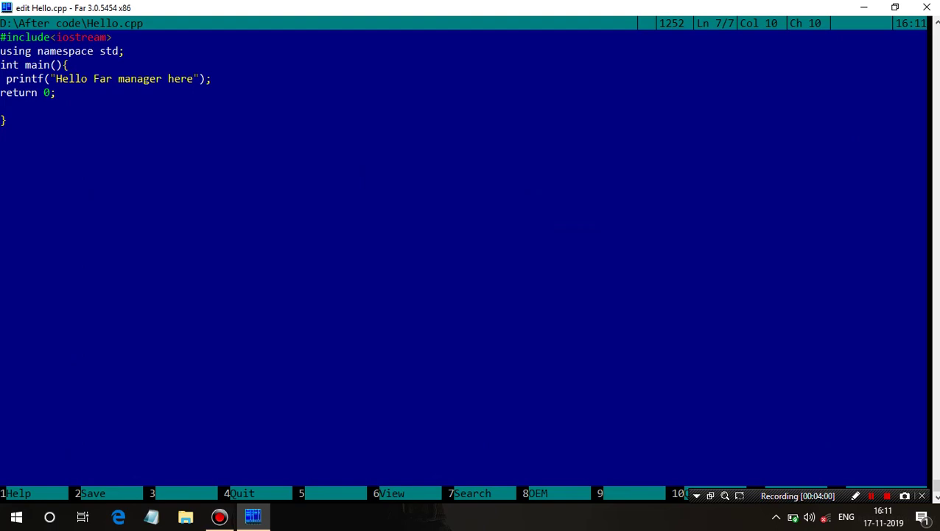
Change the printf message in Hello.cpp to "Hello Learn basic of far manager", then save and close the file
{"action": "key", "text": "Up"}
{"action": "key", "text": "Left"}
{"action": "key", "text": "Left"}
{"action": "key", "text": "Up"}
{"action": "key", "text": "Up"}
{"action": "key", "text": "Left"}
{"action": "key", "text": "Up"}
{"action": "key", "text": "Down"}
{"action": "key", "text": "Down"}
{"action": "key", "text": "Down"}
{"action": "key", "text": "Down"}
{"action": "key", "text": "Left"}
{"action": "key", "text": "Up"}
{"action": "key", "text": "Left"}
{"action": "key", "text": "Right"}
{"action": "key", "text": "Right"}
{"action": "key", "text": "Right"}
{"action": "key", "text": "Right"}
{"action": "key", "text": "Right"}
{"action": "key", "text": "Right"}
{"action": "key", "text": "Right"}
{"action": "key", "text": "Right"}
{"action": "key", "text": "Right"}
{"action": "key", "text": "Right"}
{"action": "key", "text": "Right"}
{"action": "key", "text": "Left"}
{"action": "key", "text": "Left"}
{"action": "key", "text": "Left"}
{"action": "key", "text": "Left"}
{"action": "key", "text": "Left"}
{"action": "key", "text": "Left"}
{"action": "key", "text": "Left"}
{"action": "key", "text": "Left"}
{"action": "key", "text": "Up"}
{"action": "key", "text": "Up"}
{"action": "key", "text": "Right"}
{"action": "key", "text": "Right"}
{"action": "key", "text": "Right"}
{"action": "key", "text": "Right"}
{"action": "key", "text": "Right"}
{"action": "key", "text": "Right"}
{"action": "key", "text": "Right"}
{"action": "key", "text": "Right"}
{"action": "key", "text": "Right"}
{"action": "key", "text": "Right"}
{"action": "key", "text": "Right"}
{"action": "key", "text": "Right"}
{"action": "key", "text": "Right"}
{"action": "key", "text": "Right"}
{"action": "key", "text": "Right"}
{"action": "key", "text": "Right"}
{"action": "key", "text": "Right"}
{"action": "key", "text": "Right"}
{"action": "key", "text": "Right"}
{"action": "key", "text": "Right"}
{"action": "key", "text": "Right"}
{"action": "key", "text": "Right"}
{"action": "key", "text": "Right"}
{"action": "key", "text": "BackSpace"}
{"action": "key", "text": "BackSpace"}
{"action": "key", "text": "BackSpace"}
{"action": "key", "text": "BackSpace"}
{"action": "key", "text": "BackSpace"}
{"action": "key", "text": "BackSpace"}
{"action": "key", "text": "BackSpace"}
{"action": "key", "text": "BackSpace"}
{"action": "key", "text": "BackSpace"}
{"action": "key", "text": "BackSpace"}
{"action": "key", "text": "BackSpace"}
{"action": "key", "text": "BackSpace"}
{"action": "key", "text": "BackSpace"}
{"action": "key", "text": "BackSpace"}
{"action": "key", "text": "BackSpace"}
{"action": "key", "text": "BackSpace"}
{"action": "key", "text": "BackSpace"}
{"action": "key", "text": "BackSpace"}
{"action": "type", "text": "o Learn"}
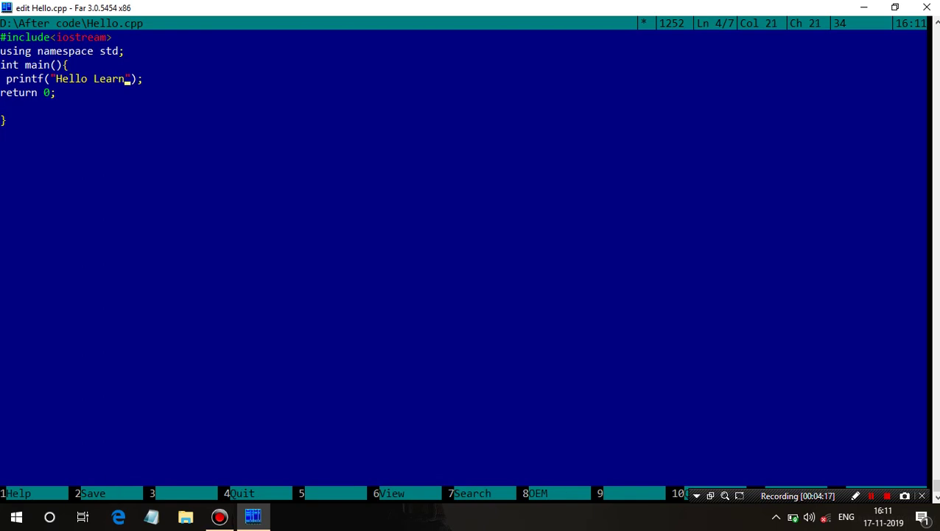
{"action": "type", "text": " basic of far manager"}
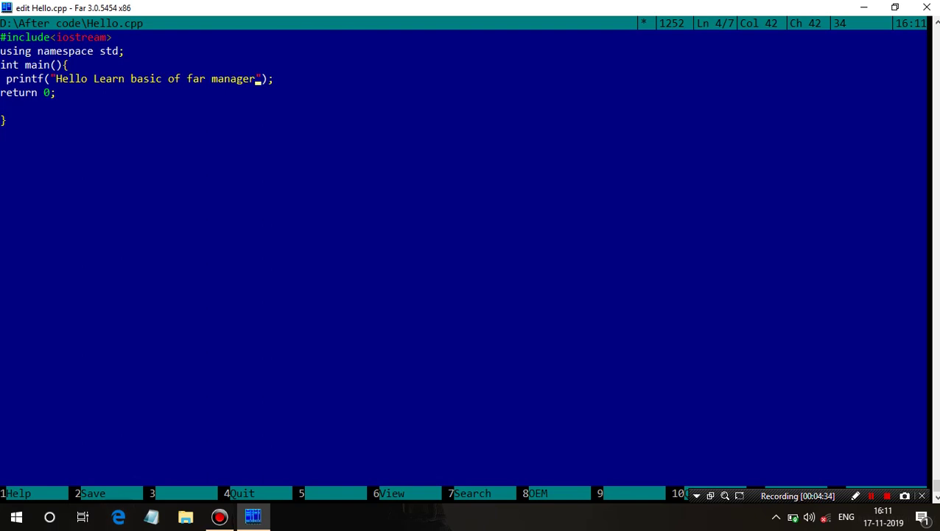
{"action": "key", "text": "F2"}
{"action": "key", "text": "Escape"}
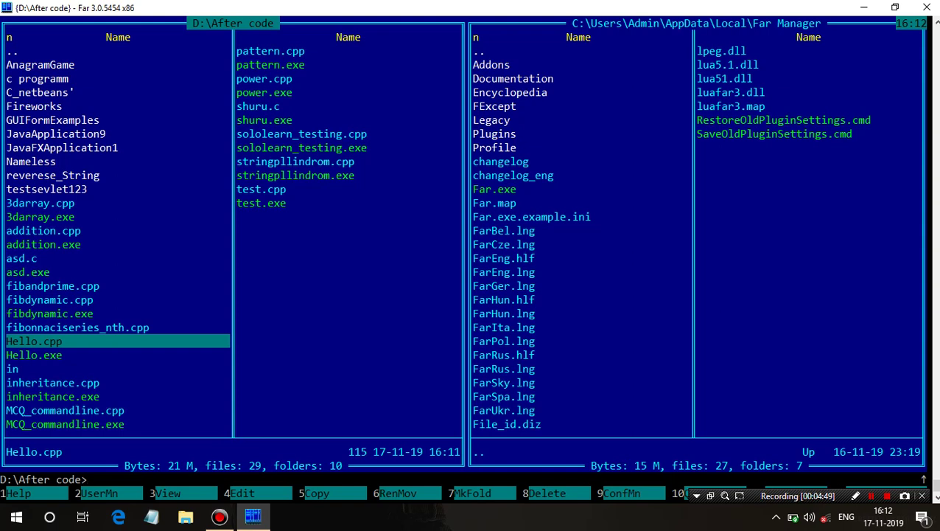
{"action": "key", "text": "shift+F4"}
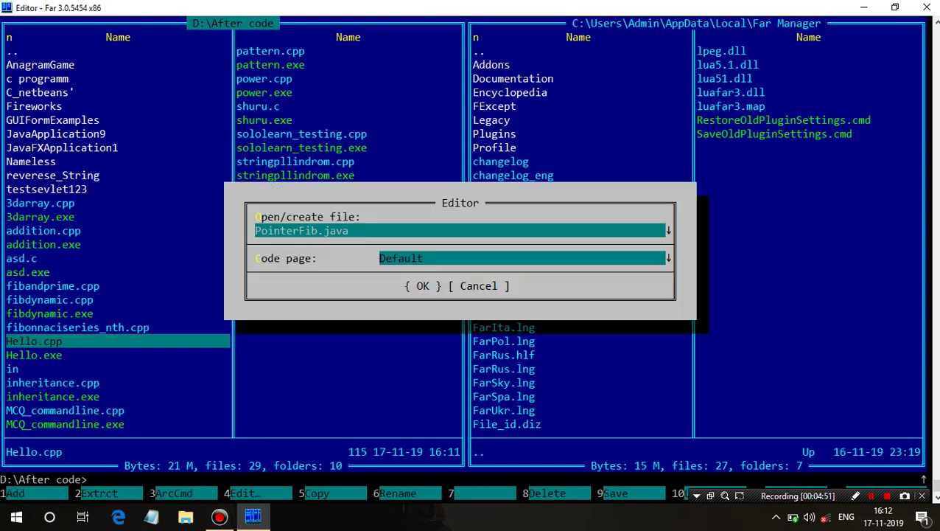
{"action": "key", "text": "BackSpace"}
{"action": "key", "text": "BackSpace"}
{"action": "key", "text": "BackSpace"}
{"action": "key", "text": "BackSpace"}
{"action": "key", "text": "BackSpace"}
{"action": "key", "text": "BackSpace"}
{"action": "key", "text": "BackSpace"}
{"action": "key", "text": "BackSpace"}
{"action": "key", "text": "BackSpace"}
{"action": "key", "text": "BackSpace"}
{"action": "key", "text": "BackSpace"}
{"action": "key", "text": "BackSpace"}
{"action": "key", "text": "BackSpace"}
{"action": "key", "text": "BackSpace"}
{"action": "key", "text": "BackSpace"}
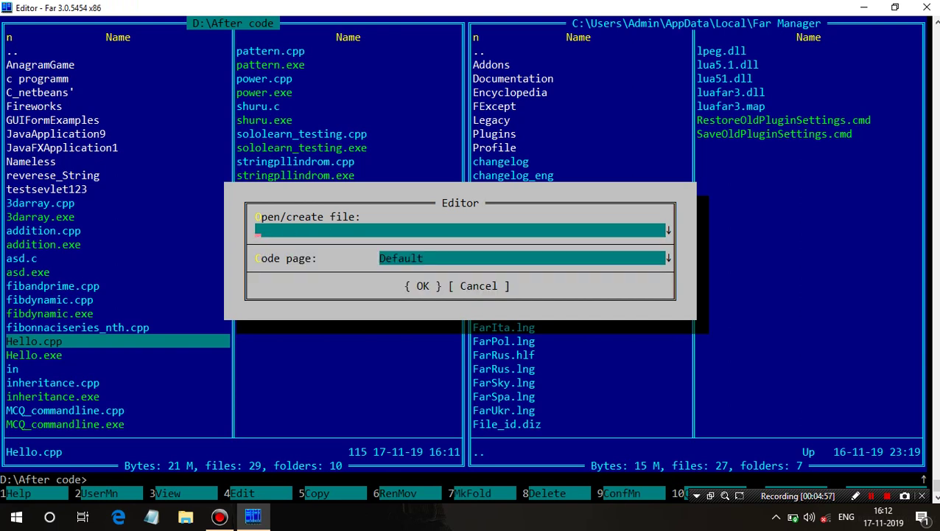
{"action": "key", "text": "Escape"}
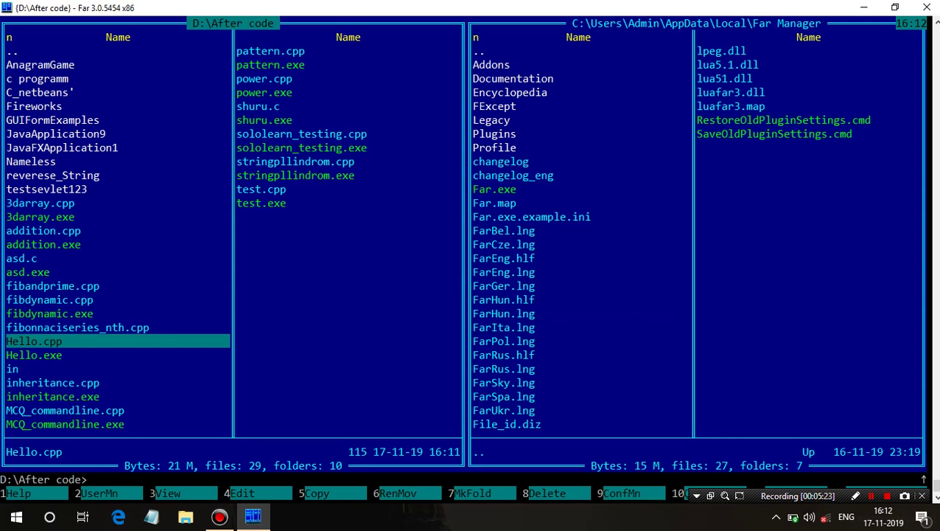
Open the list of file associations
{"action": "key", "text": "F9"}
{"action": "key", "text": "Left"}
{"action": "key", "text": "Left"}
{"action": "key", "text": "Right"}
{"action": "key", "text": "Right"}
{"action": "key", "text": "Left"}
{"action": "key", "text": "Left"}
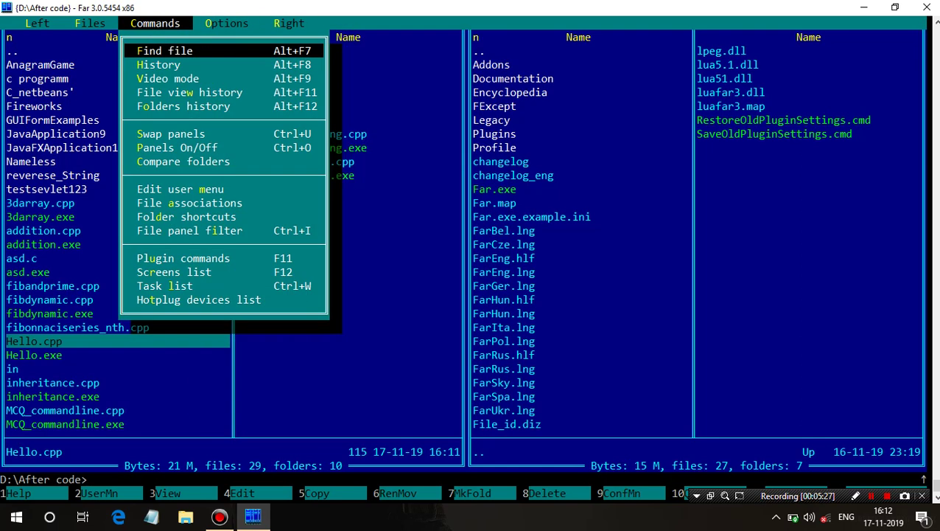
{"action": "key", "text": "Right"}
{"action": "key", "text": "Left"}
{"action": "key", "text": "Down"}
{"action": "key", "text": "Down"}
{"action": "key", "text": "Down"}
{"action": "key", "text": "Down"}
{"action": "key", "text": "Down"}
{"action": "key", "text": "Down"}
{"action": "key", "text": "Down"}
{"action": "key", "text": "Down"}
{"action": "key", "text": "Down"}
{"action": "key", "text": "Down"}
{"action": "key", "text": "Down"}
{"action": "key", "text": "Down"}
{"action": "key", "text": "Up"}
{"action": "key", "text": "Up"}
{"action": "key", "text": "Up"}
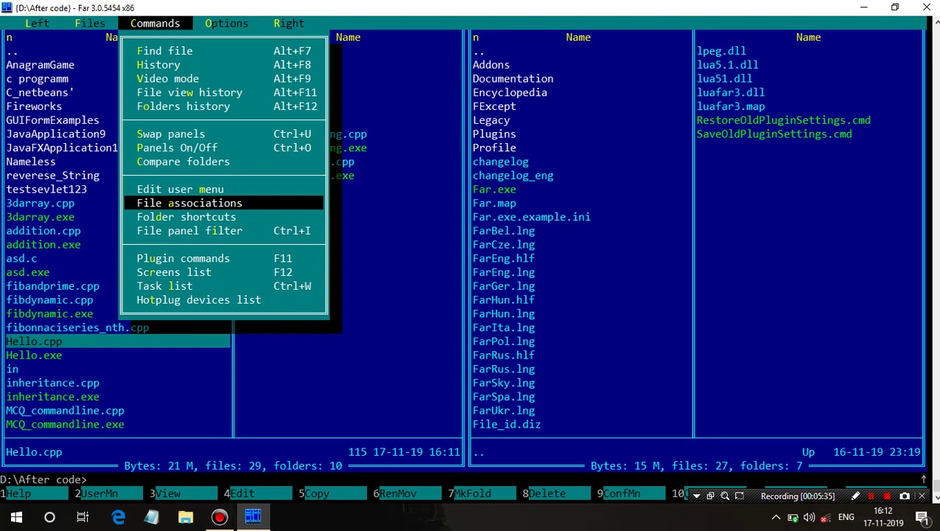
{"action": "key", "text": "Return"}
Look through the file association entries for class, C, exe, Java and C++ files
{"action": "key", "text": "Down"}
{"action": "key", "text": "Down"}
{"action": "key", "text": "Up"}
{"action": "key", "text": "Down"}
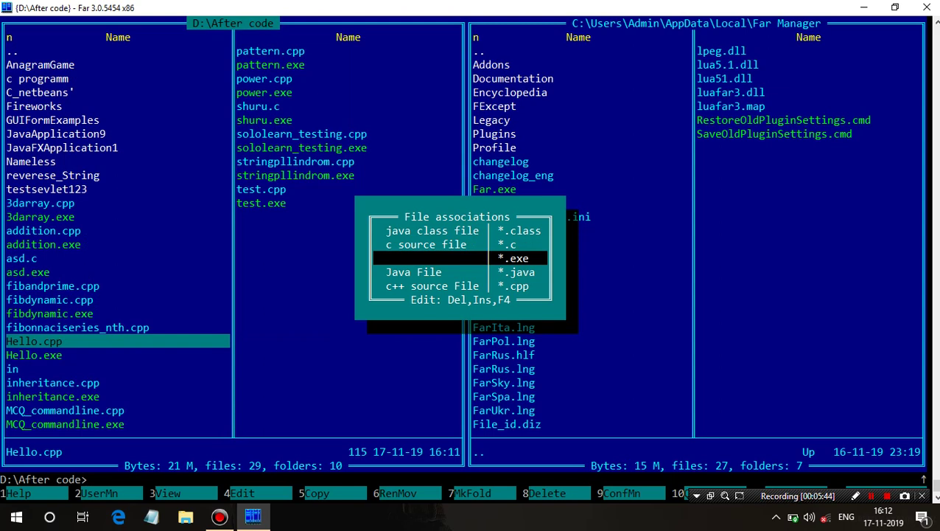
{"action": "key", "text": "Up"}
{"action": "key", "text": "Down"}
{"action": "key", "text": "Down"}
{"action": "key", "text": "Down"}
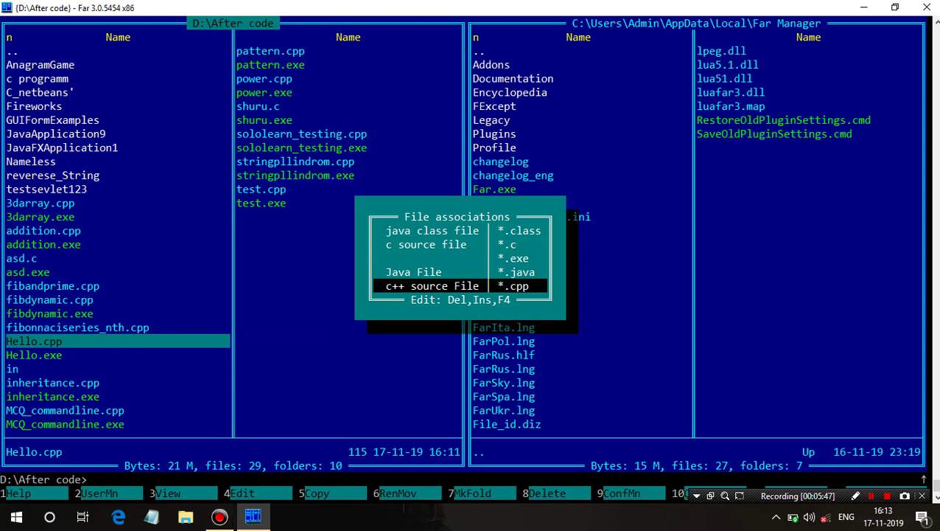
{"action": "key", "text": "Up"}
{"action": "key", "text": "Up"}
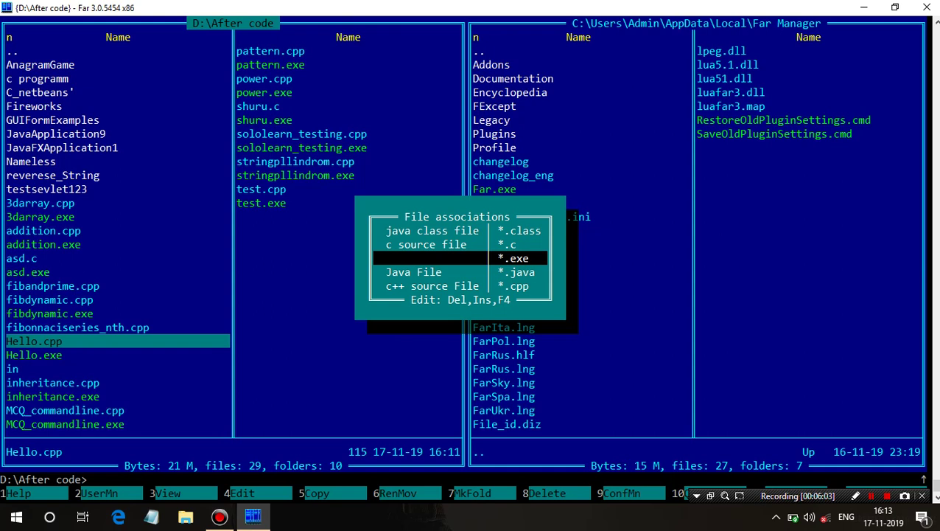
Open a blank new file association form to view its mask, description and command fields, and cancel it
{"action": "key", "text": "Insert"}
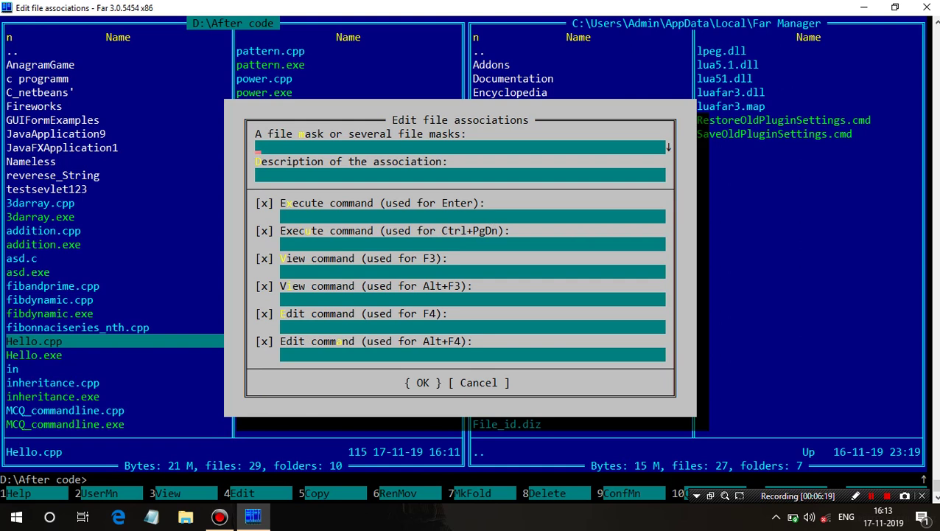
{"action": "key", "text": "shift+Tab"}
{"action": "key", "text": "Return"}
Open the c++ source File association for *.cpp and examine its execute command
{"action": "key", "text": "Up"}
{"action": "key", "text": "Up"}
{"action": "key", "text": "Down"}
{"action": "key", "text": "Down"}
{"action": "key", "text": "Down"}
{"action": "key", "text": "Down"}
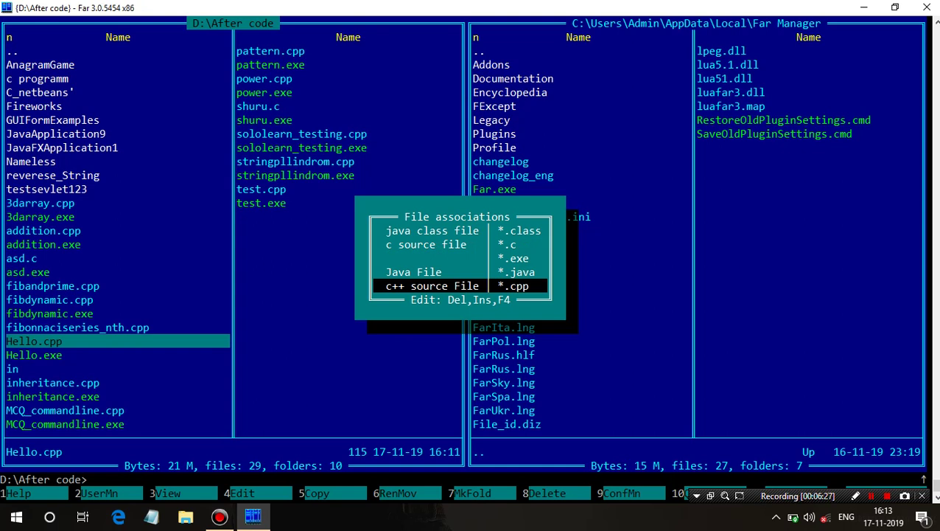
{"action": "key", "text": "Up"}
{"action": "key", "text": "Up"}
{"action": "key", "text": "Up"}
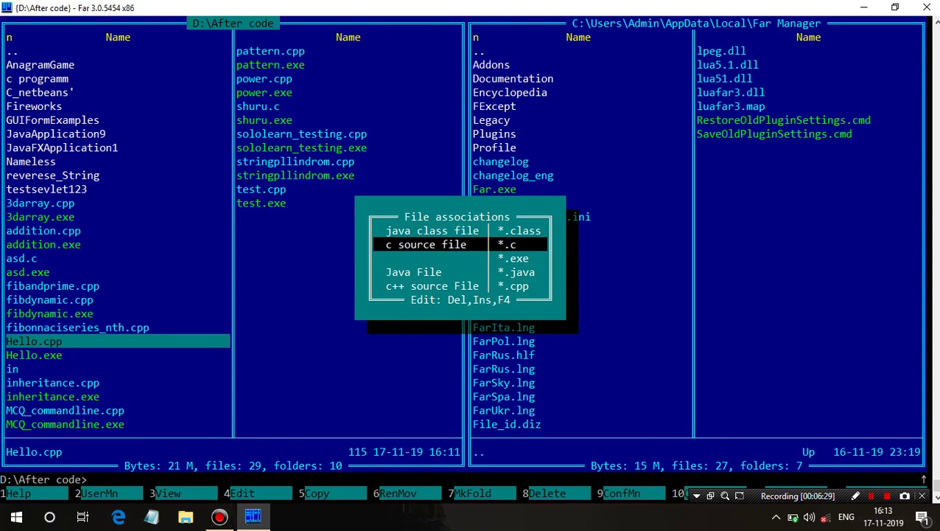
{"action": "key", "text": "Up"}
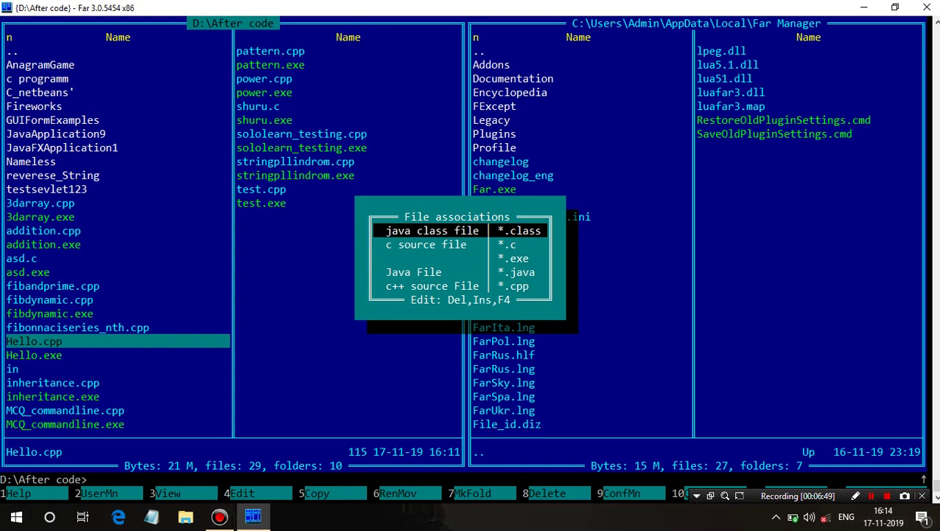
{"action": "left_click", "coordinate": [461, 258]}
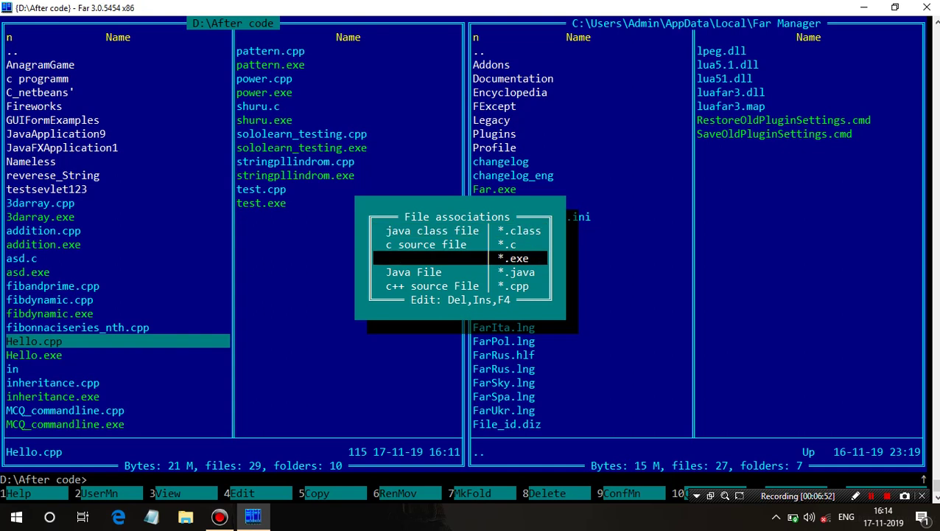
{"action": "left_click", "coordinate": [460, 271]}
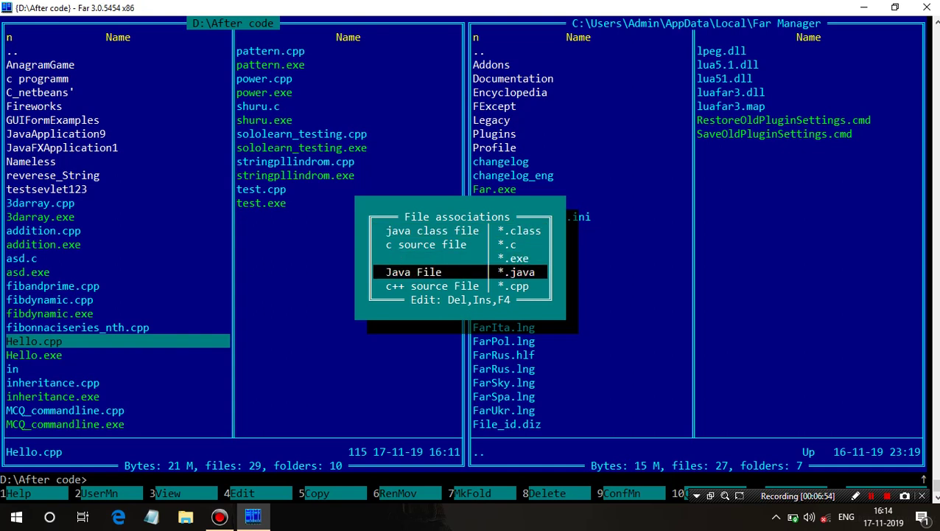
{"action": "left_click", "coordinate": [461, 286]}
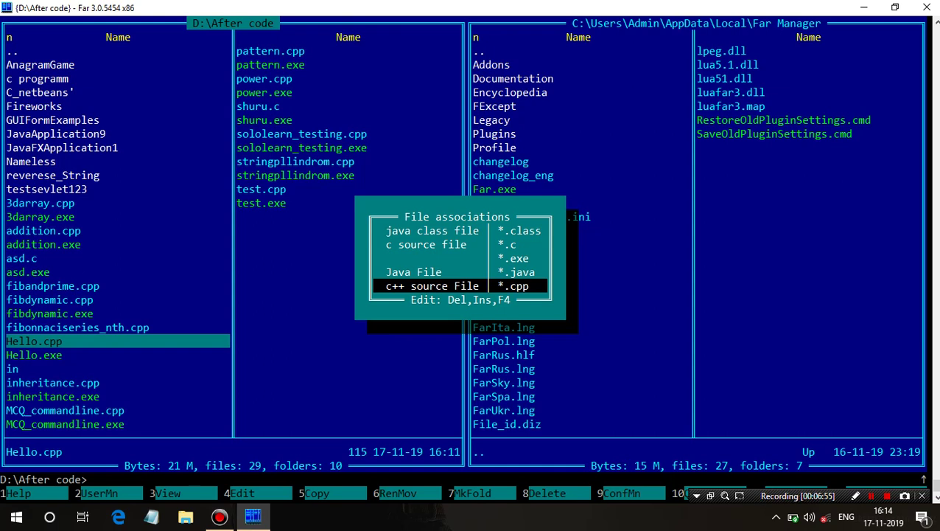
{"action": "key", "text": "F4"}
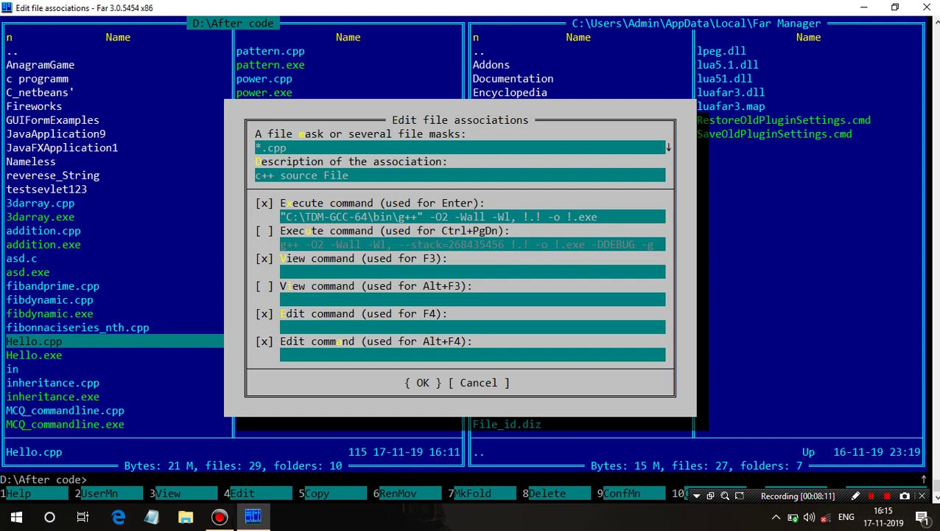
{"action": "left_click", "coordinate": [530, 217]}
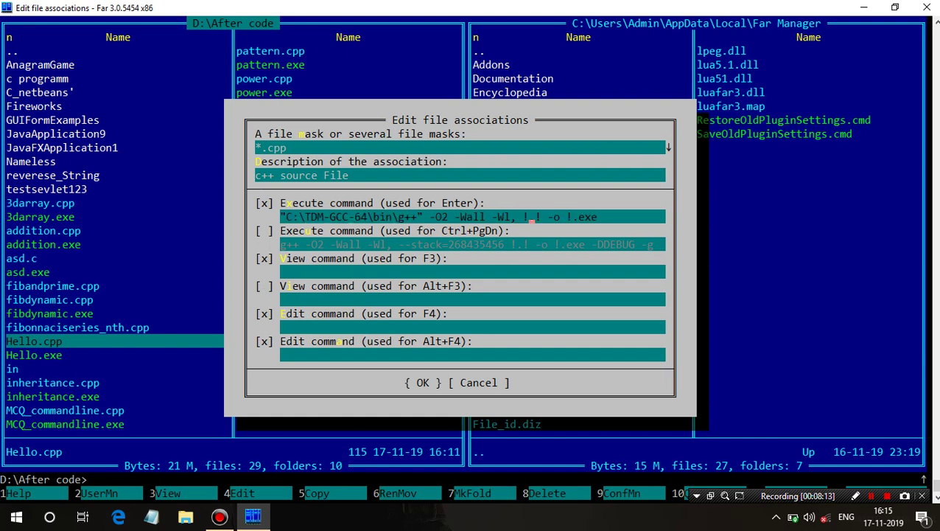
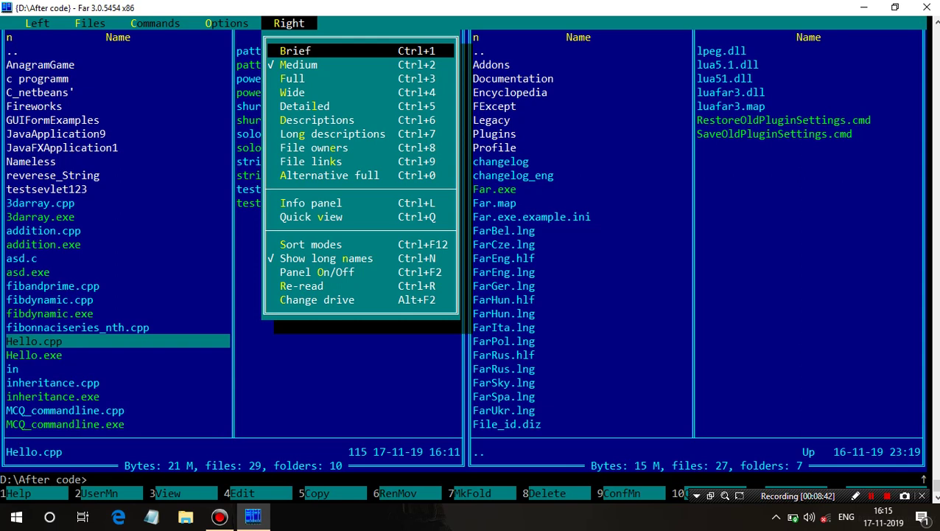
Reopen the file associations list
{"action": "key", "text": "Left"}
{"action": "key", "text": "Left"}
{"action": "key", "text": "Down"}
{"action": "key", "text": "Down"}
{"action": "key", "text": "Down"}
{"action": "key", "text": "Down"}
{"action": "key", "text": "Down"}
{"action": "key", "text": "Down"}
{"action": "key", "text": "Down"}
{"action": "key", "text": "Down"}
{"action": "key", "text": "Down"}
{"action": "key", "text": "Down"}
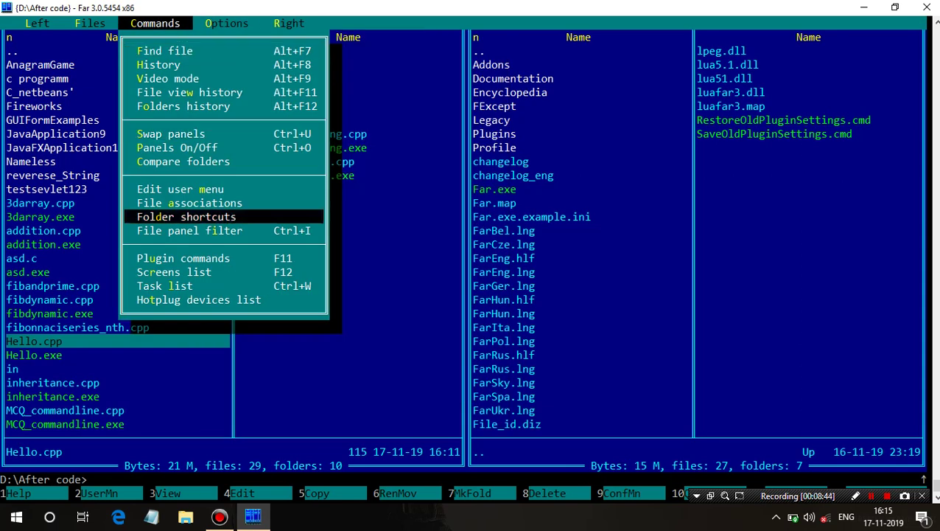
{"action": "key", "text": "Up"}
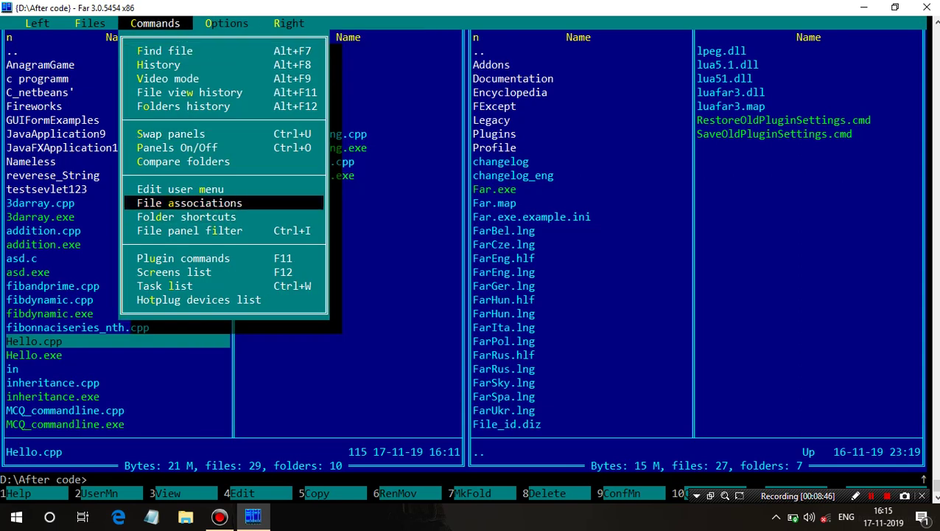
{"action": "key", "text": "Return"}
Open the Java File association for *.java, examine its execute command, and close it
{"action": "key", "text": "Down"}
{"action": "key", "text": "Down"}
{"action": "key", "text": "Up"}
{"action": "key", "text": "Up"}
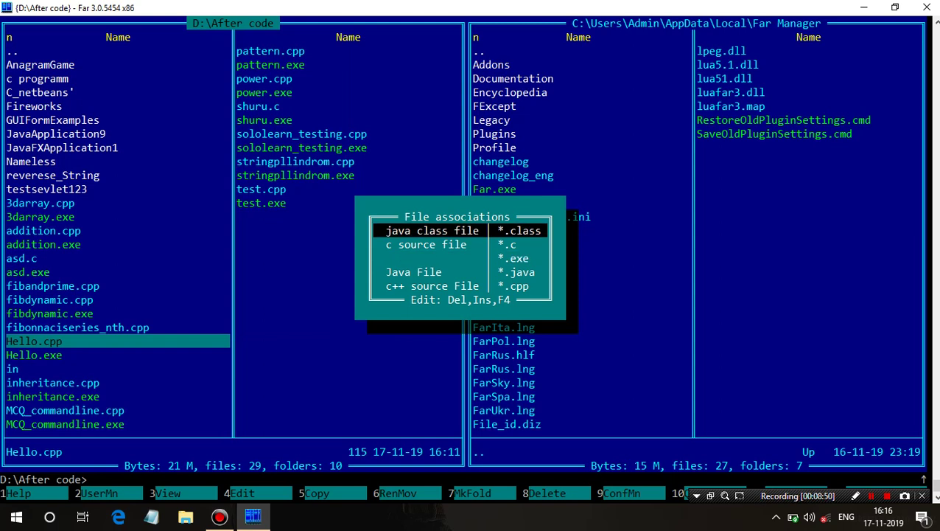
{"action": "key", "text": "Up"}
{"action": "key", "text": "Up"}
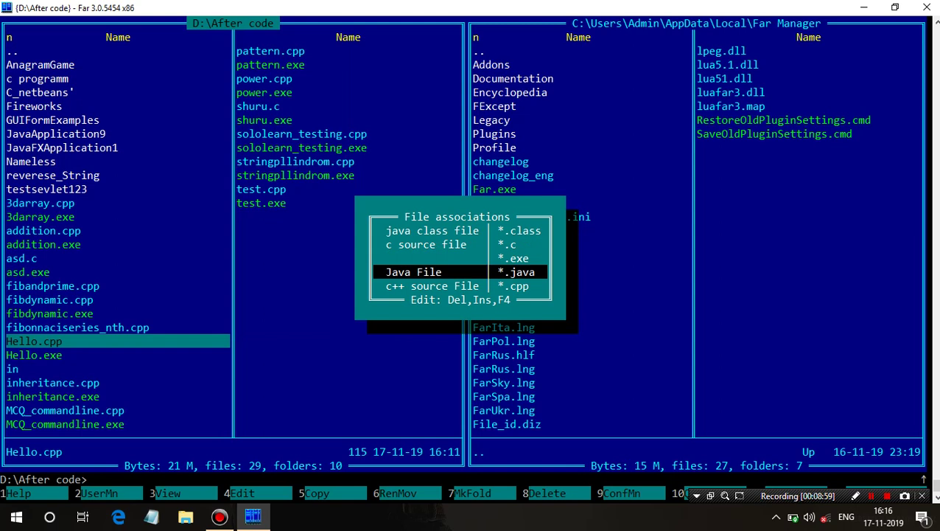
{"action": "key", "text": "F4"}
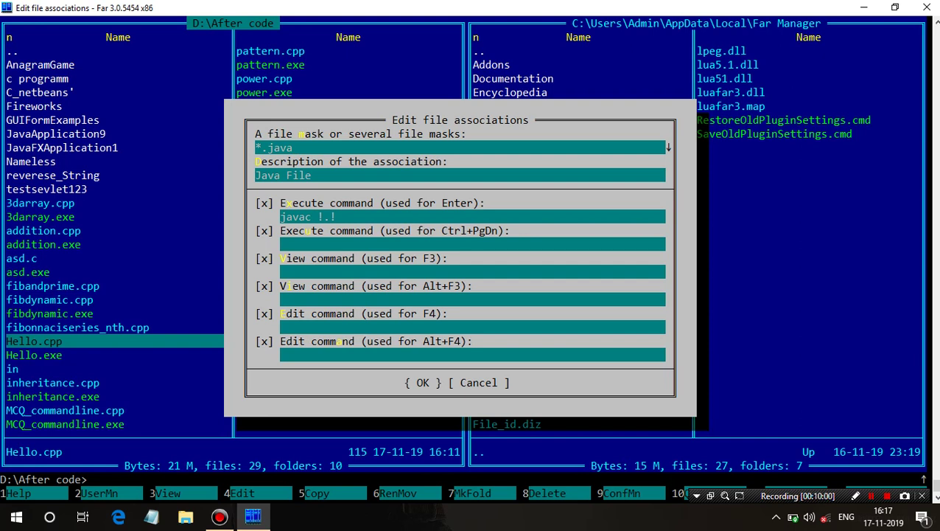
{"action": "left_click", "coordinate": [423, 383]}
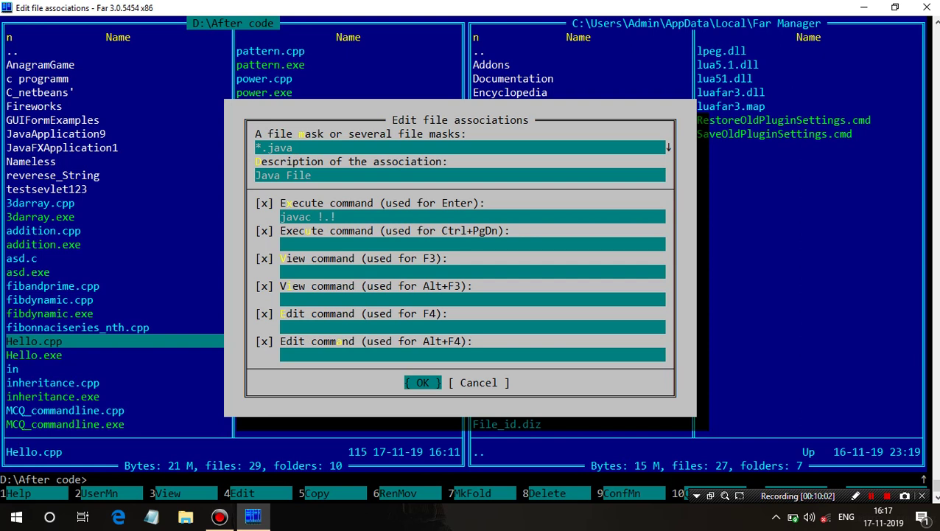
{"action": "key", "text": "Escape"}
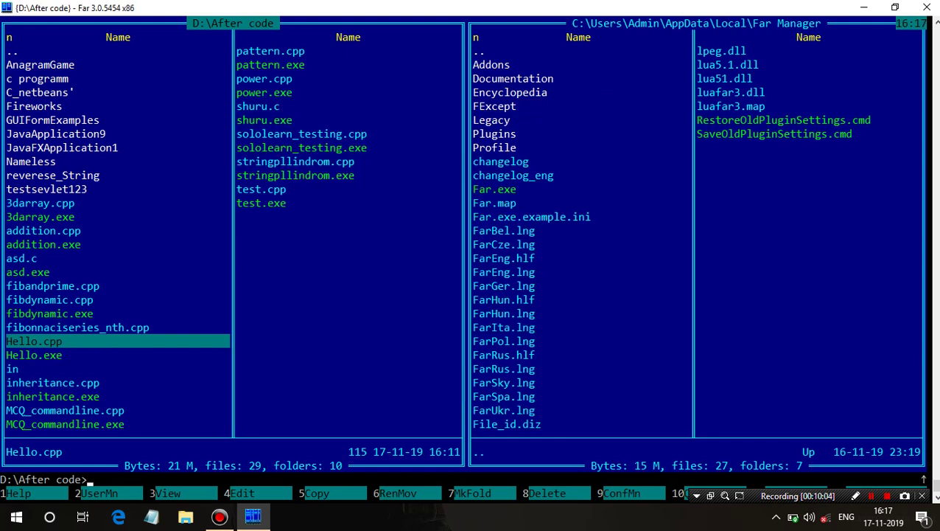
Bring up the file associations list again
{"action": "key", "text": "F9"}
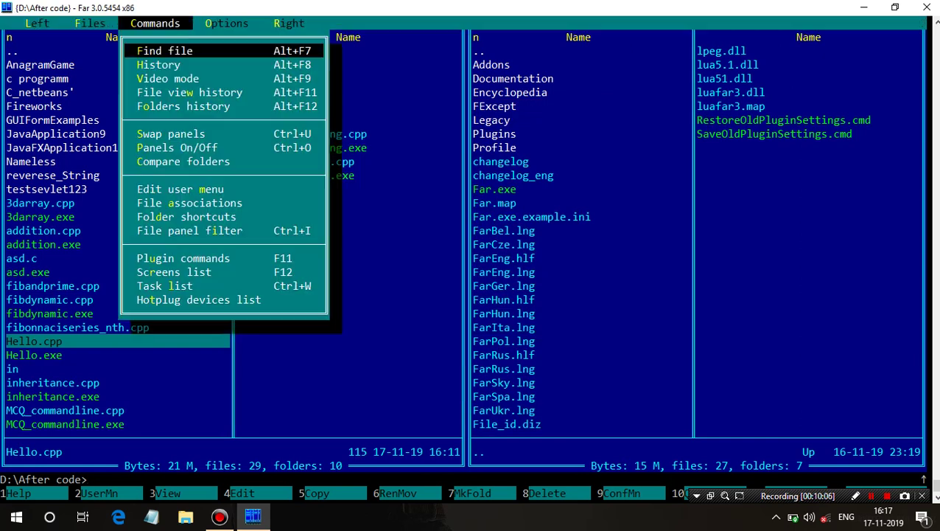
{"action": "key", "text": "Right"}
{"action": "key", "text": "Up"}
{"action": "key", "text": "Up"}
{"action": "key", "text": "Up"}
{"action": "key", "text": "Left"}
{"action": "key", "text": "Down"}
{"action": "key", "text": "Down"}
{"action": "key", "text": "Down"}
{"action": "key", "text": "Down"}
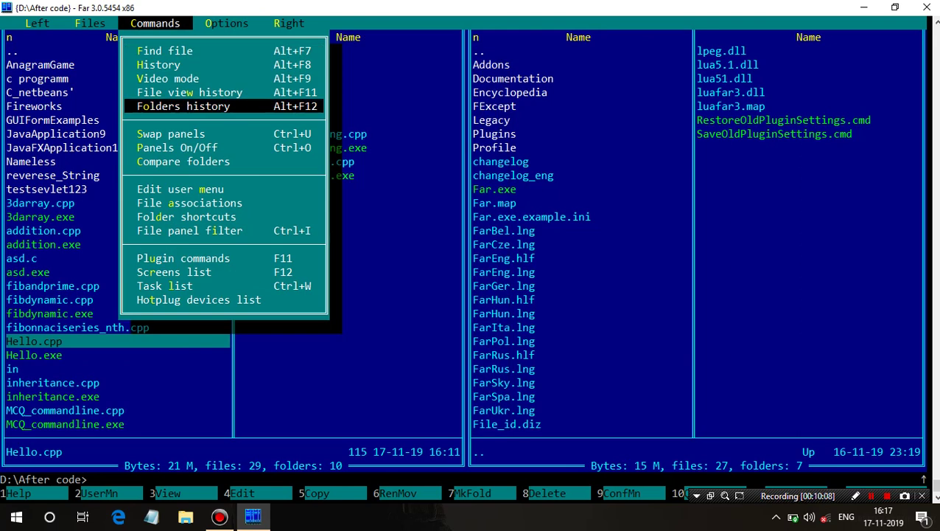
{"action": "key", "text": "Down"}
{"action": "key", "text": "Down"}
{"action": "key", "text": "Down"}
{"action": "key", "text": "Down"}
{"action": "key", "text": "Down"}
{"action": "key", "text": "Return"}
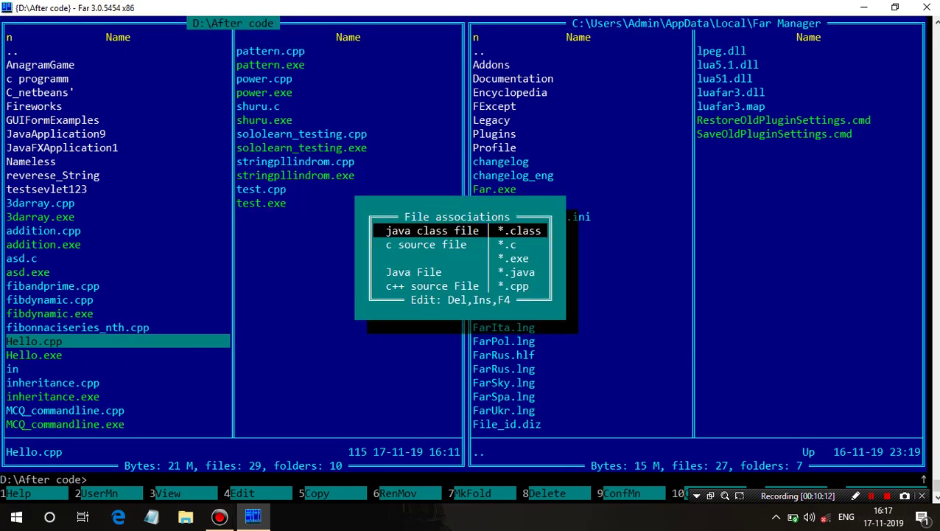
Open the java class file association for *.class, examine its execute command, and close the association list
{"action": "key", "text": "Down"}
{"action": "key", "text": "Down"}
{"action": "key", "text": "Down"}
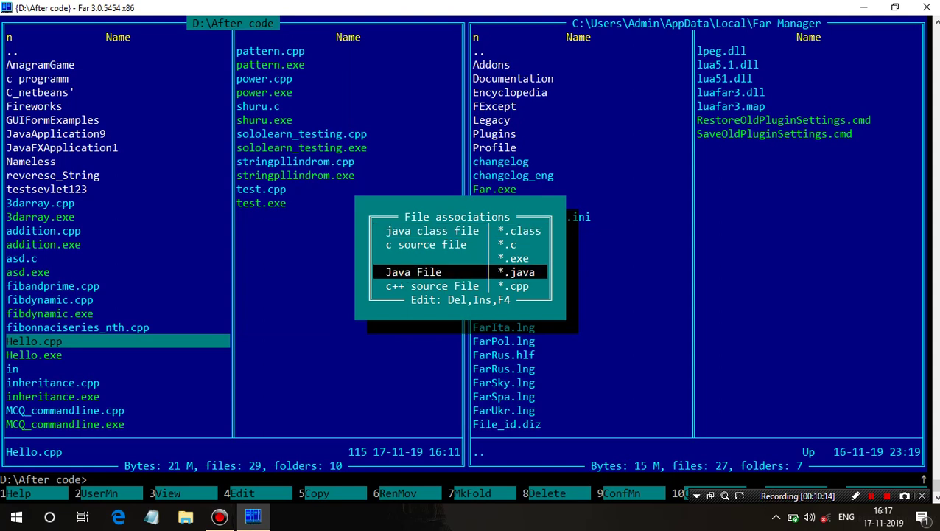
{"action": "key", "text": "Up"}
{"action": "key", "text": "Up"}
{"action": "key", "text": "Up"}
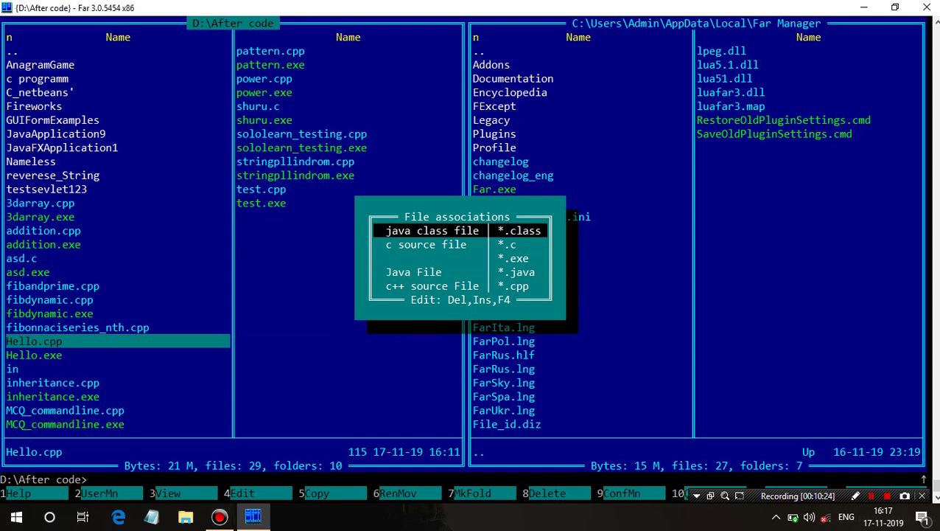
{"action": "key", "text": "F4"}
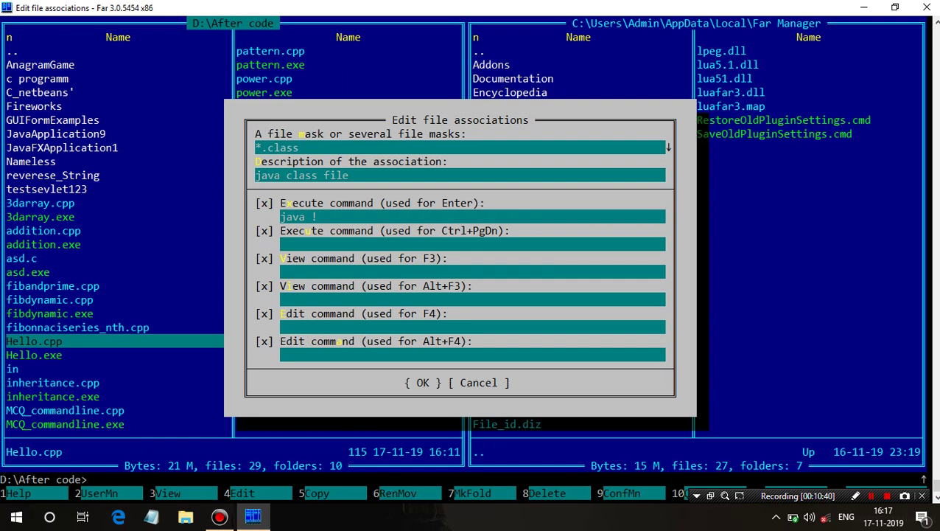
{"action": "left_click", "coordinate": [423, 382]}
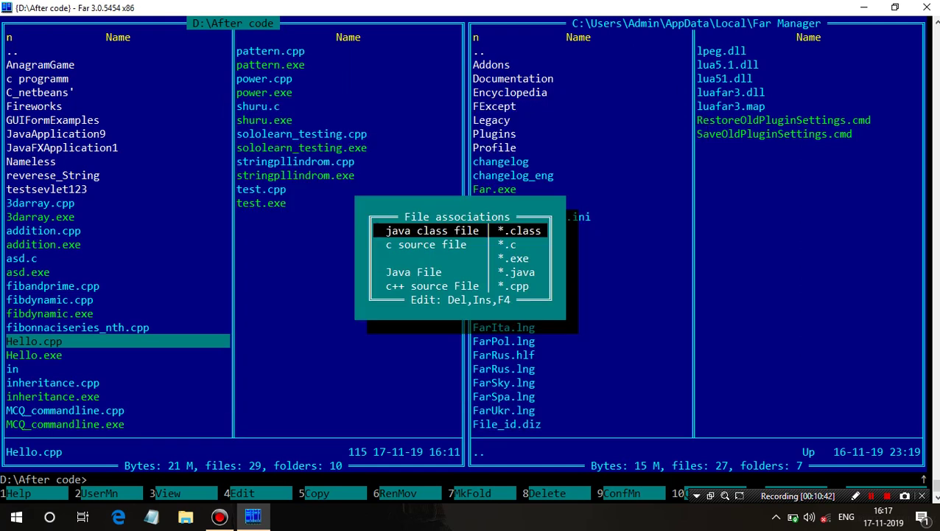
{"action": "left_click", "coordinate": [414, 272]}
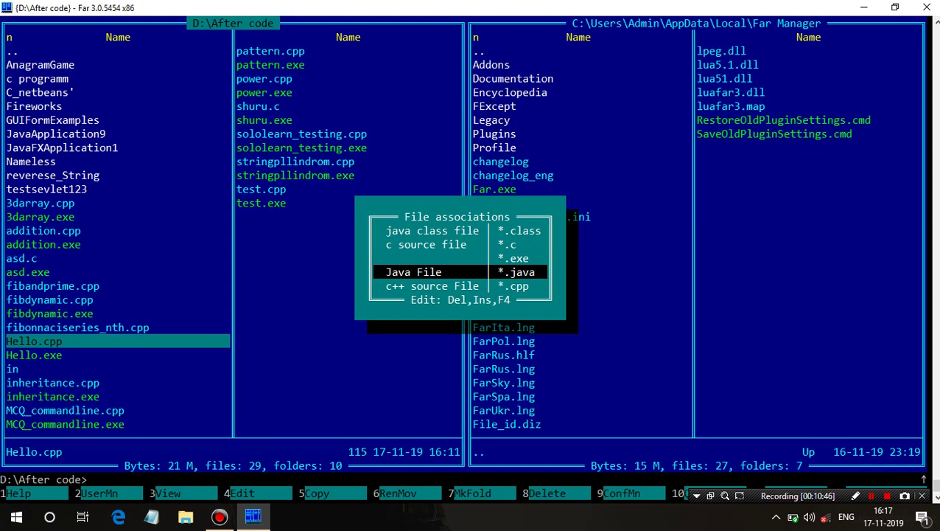
{"action": "key", "text": "Escape"}
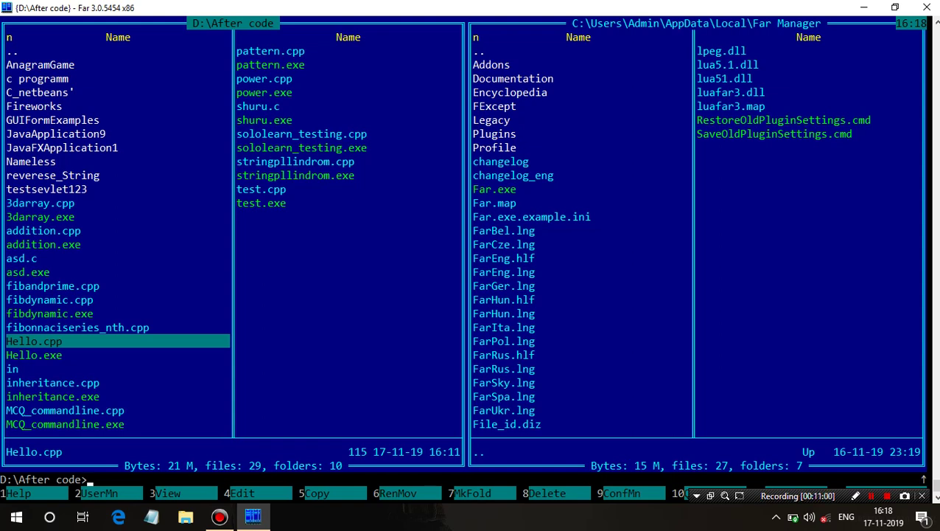
Compile Hello.cpp through its associated g++ command and run Hello.exe
{"action": "key", "text": "Return"}
{"action": "key", "text": "Down"}
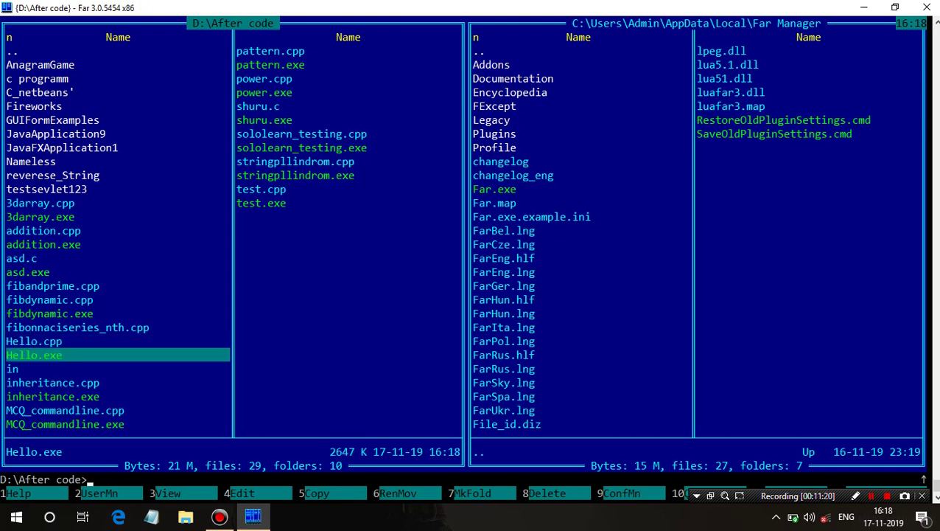
{"action": "key", "text": "Return"}
Hide the file panels to view the console output of Hello.exe
{"action": "key", "text": "ctrl"}
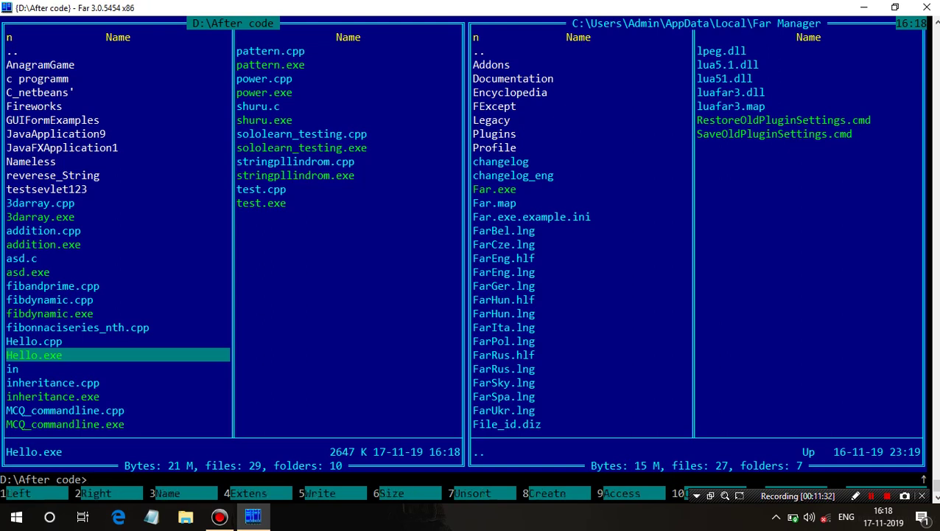
{"action": "key", "text": "ctrl+o"}
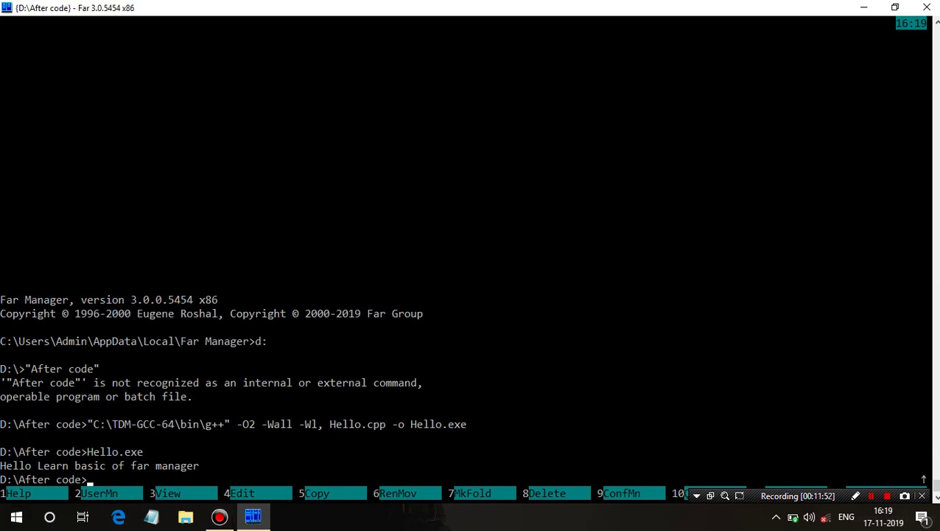
{"action": "key", "text": "alt"}
{"action": "key", "text": "ctrl"}
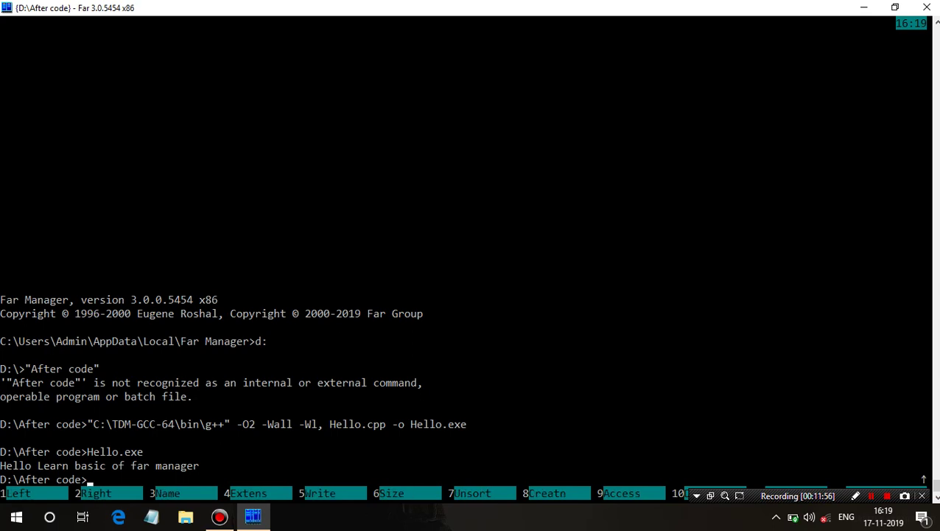
Show the file panels again and select the file named in within the After code folder
{"action": "key", "text": "ctrl+o"}
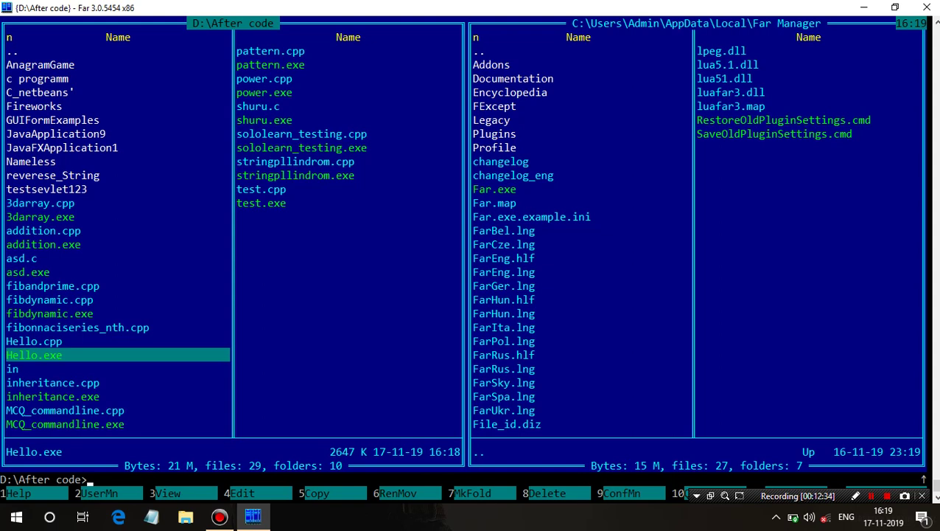
{"action": "left_click", "coordinate": [12, 369]}
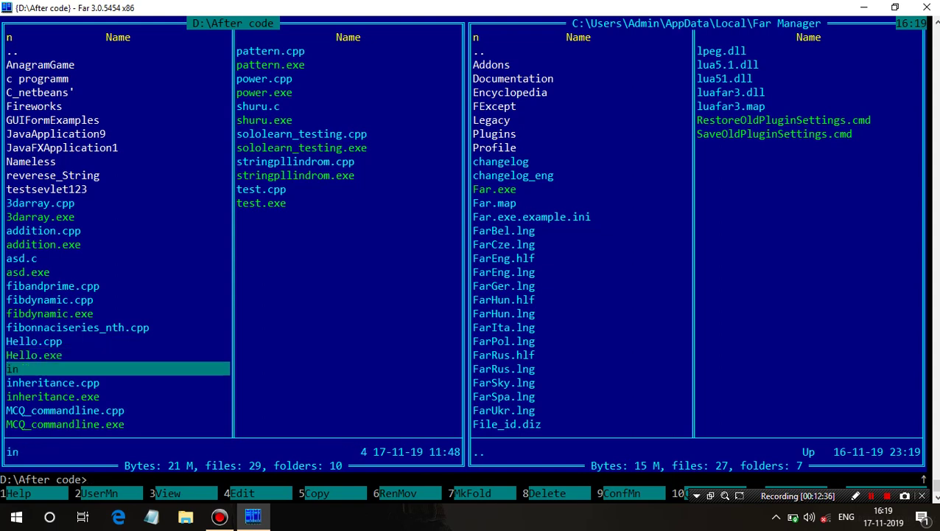
{"action": "key", "text": "Up"}
{"action": "key", "text": "Up"}
{"action": "key", "text": "Up"}
{"action": "key", "text": "Down"}
{"action": "key", "text": "Down"}
{"action": "key", "text": "Down"}
{"action": "key", "text": "Return"}
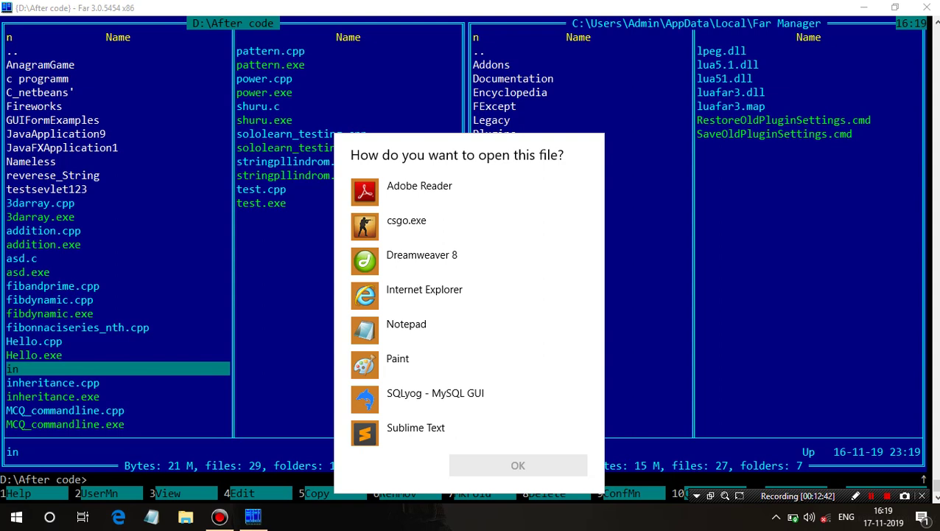
{"action": "key", "text": "Escape"}
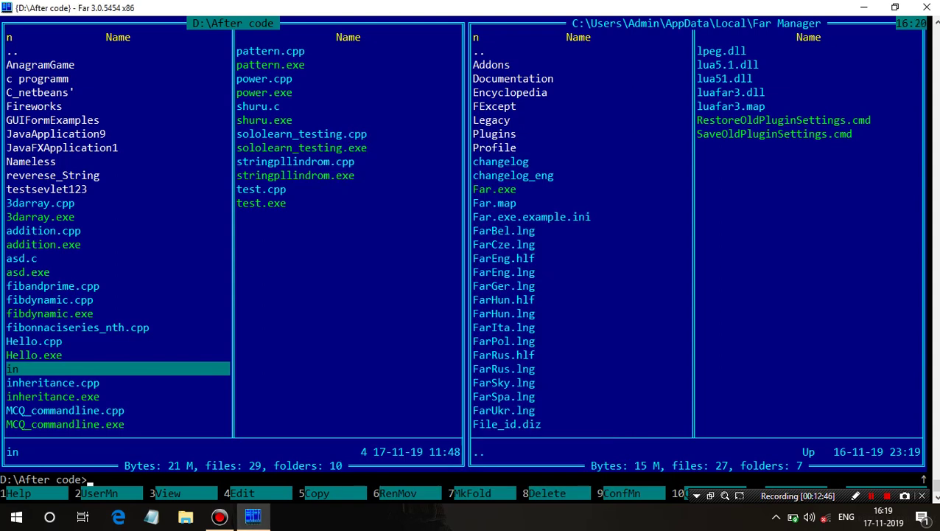
Open the in file in the editor to examine its contents and close it again
{"action": "key", "text": "F4"}
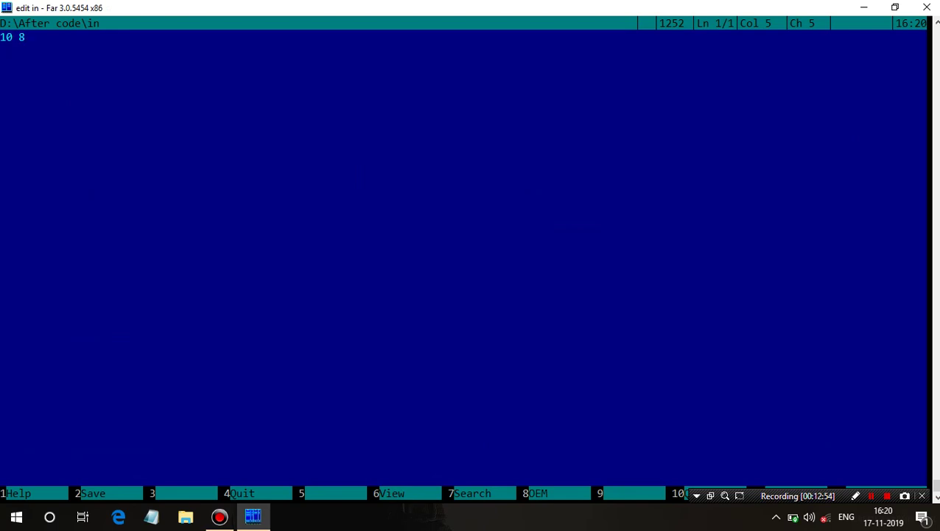
{"action": "key", "text": "Escape"}
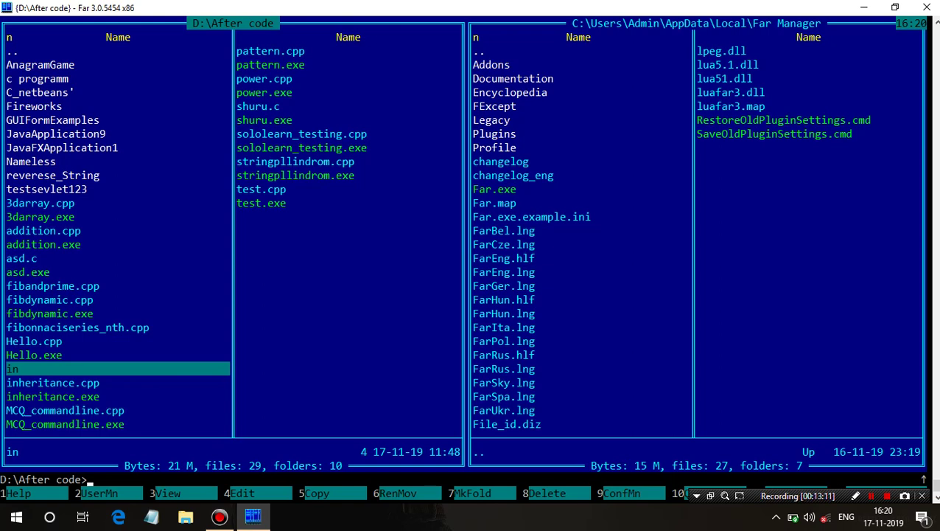
Highlight addition.cpp and its compiled addition.exe in the After code folder
{"action": "left_click", "coordinate": [43, 230]}
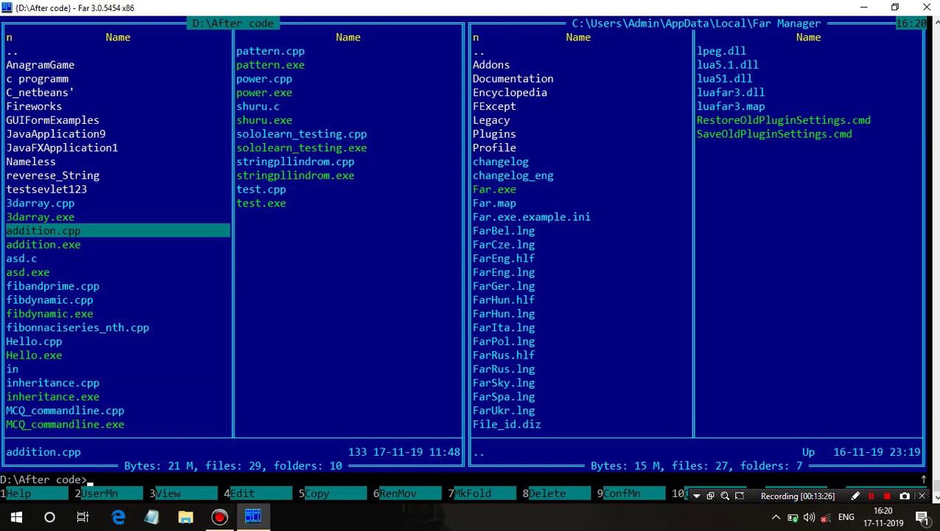
{"action": "key", "text": "Down"}
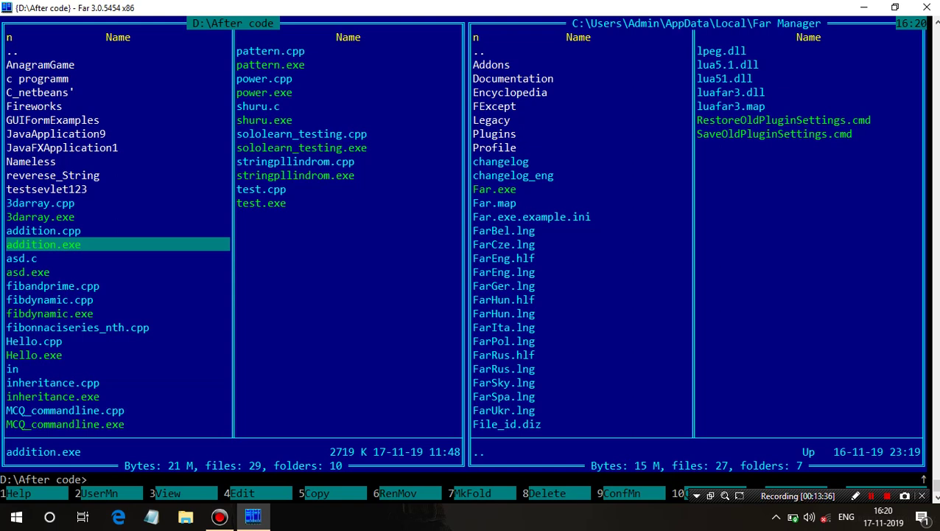
{"action": "type", "text": "a"}
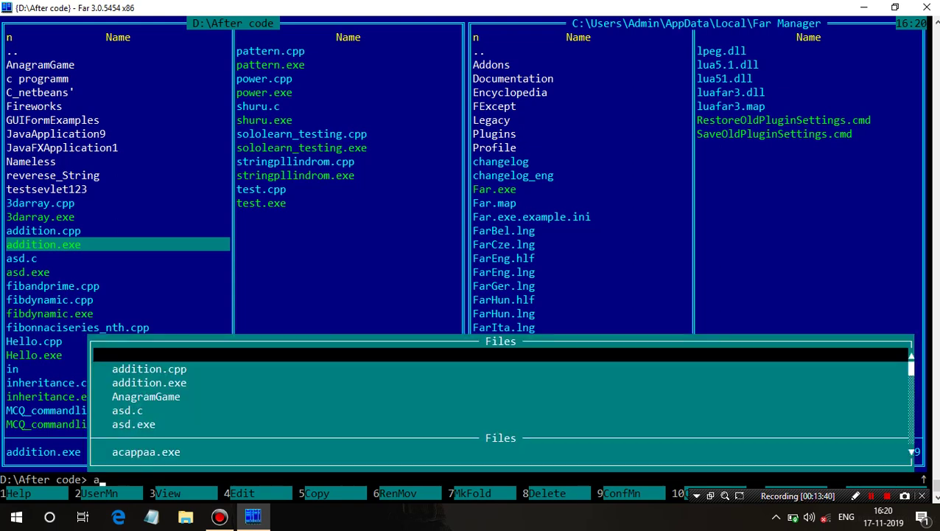
{"action": "key", "text": "BackSpace"}
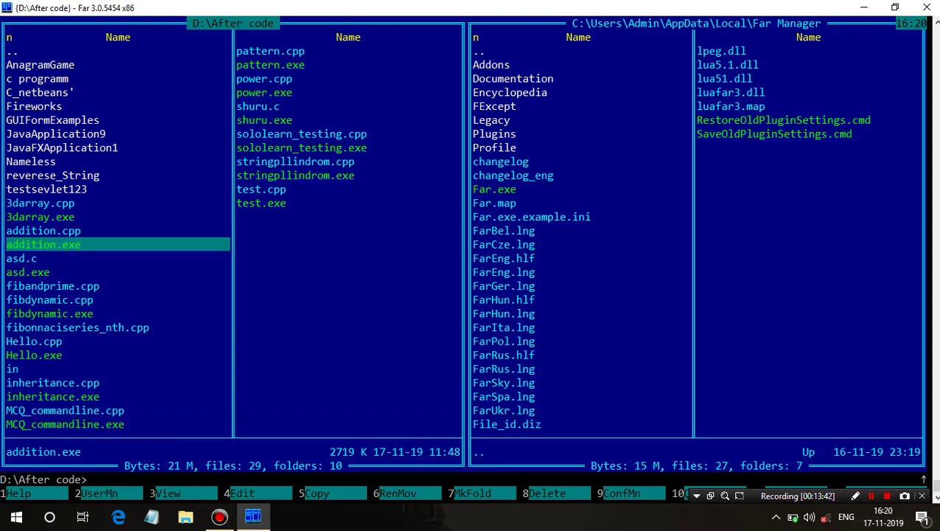
Run the addition program with its input redirected from the in file, using the command addition<in
{"action": "type", "text": "additio"}
{"action": "key", "text": "BackSpace"}
{"action": "key", "text": "BackSpace"}
{"action": "key", "text": "BackSpace"}
{"action": "key", "text": "BackSpace"}
{"action": "key", "text": "Up"}
{"action": "key", "text": "Down"}
{"action": "type", "text": "ition"}
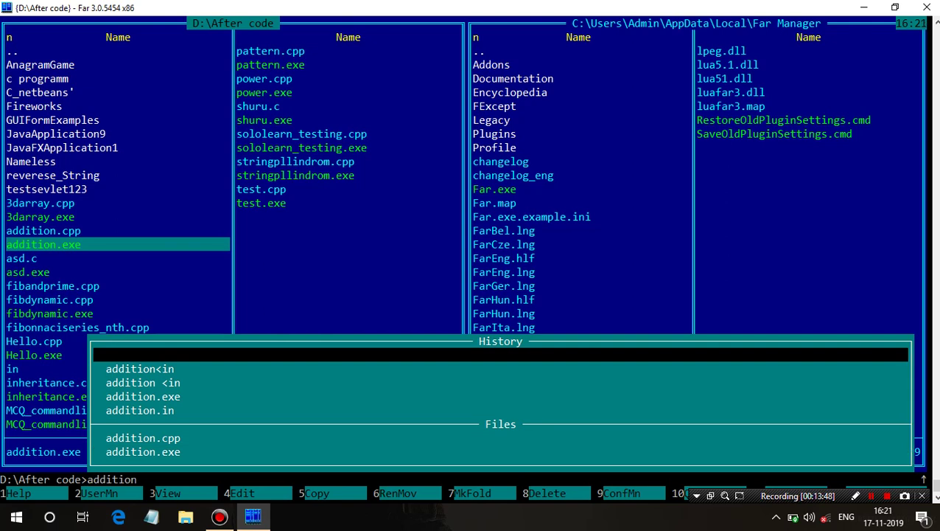
{"action": "type", "text": "<"}
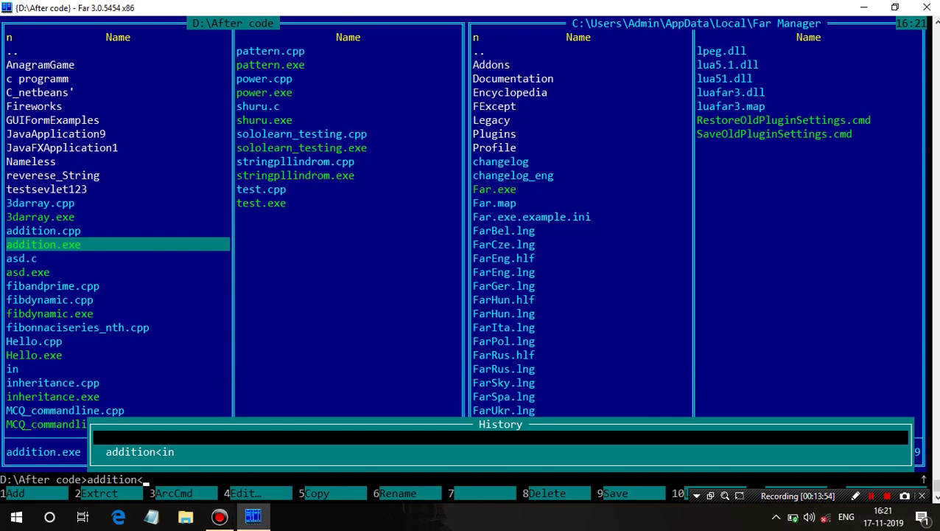
{"action": "key", "text": "Escape"}
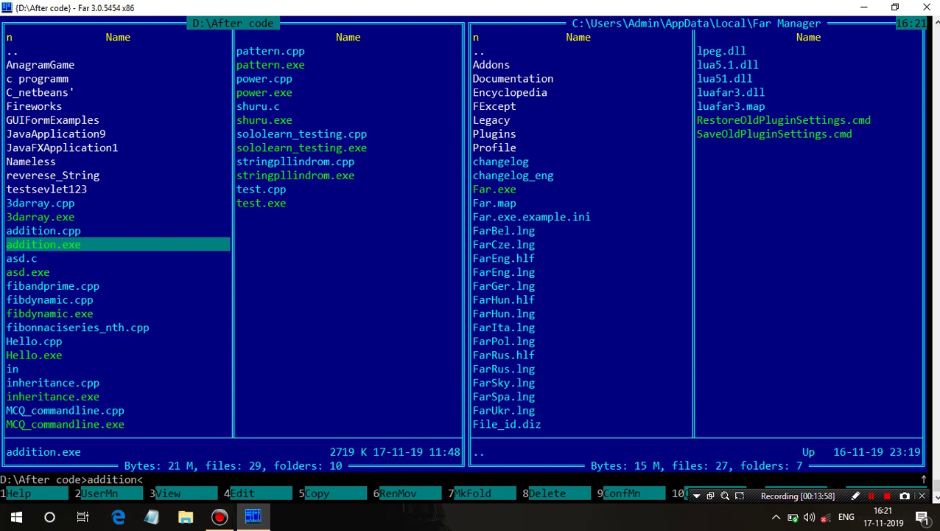
{"action": "left_click", "coordinate": [52, 382]}
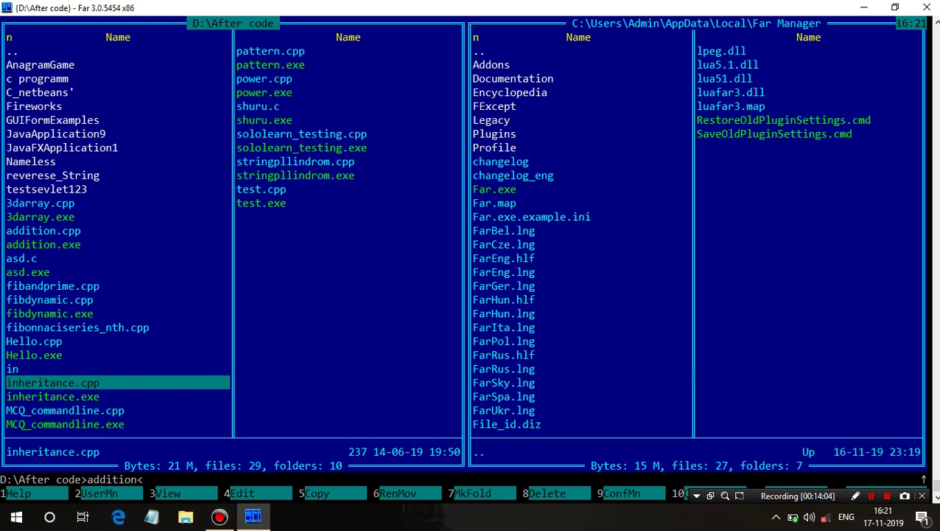
{"action": "type", "text": "in"}
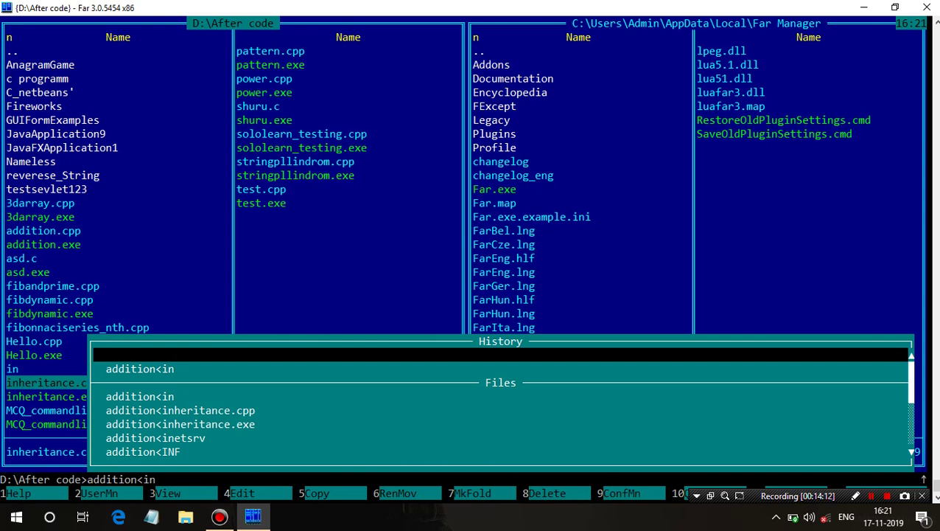
{"action": "key", "text": "Escape"}
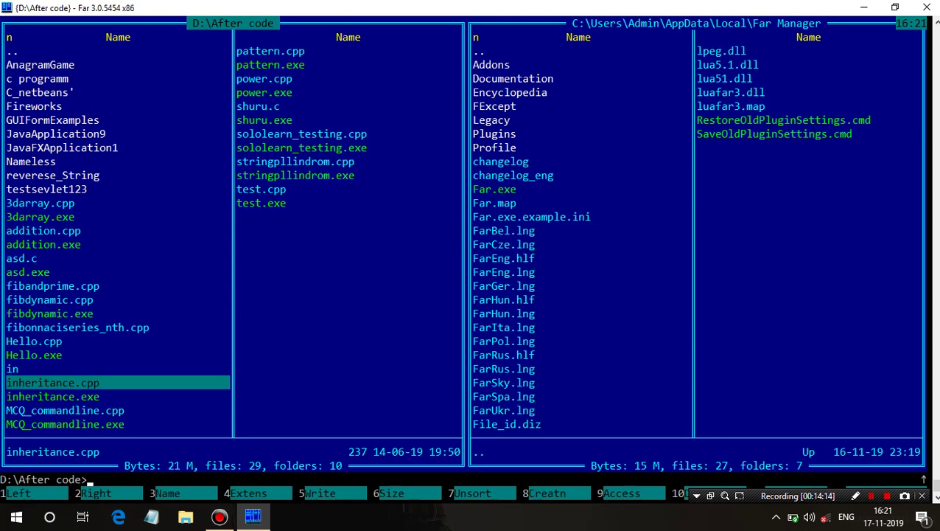
Hide the file panels to view the console output of the addition program
{"action": "key", "text": "ctrl+o"}
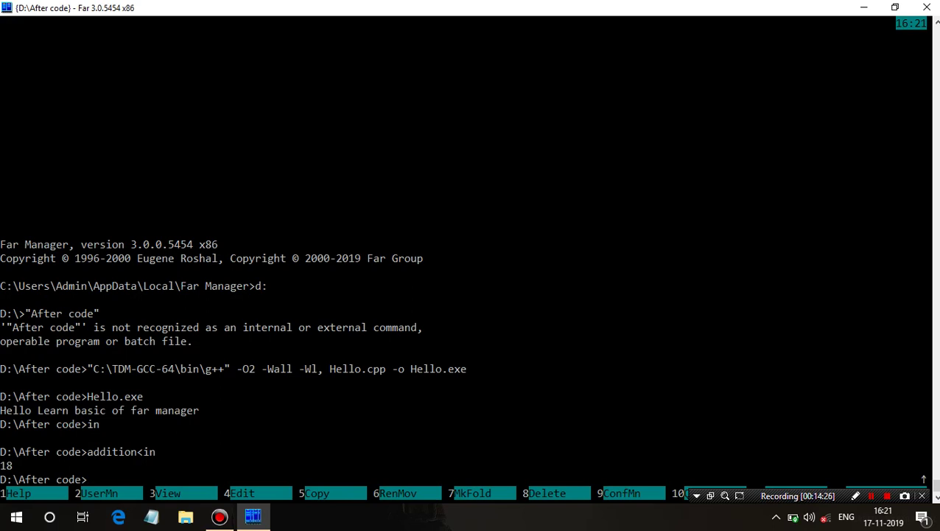
{"action": "type", "text": "o"}
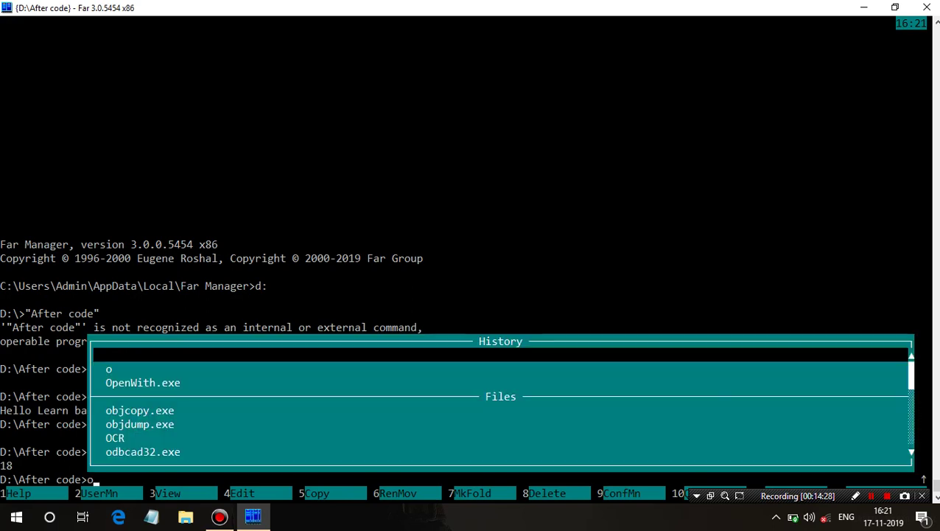
{"action": "key", "text": "BackSpace"}
Bring back the file panels and highlight the in file
{"action": "key", "text": "ctrl+o"}
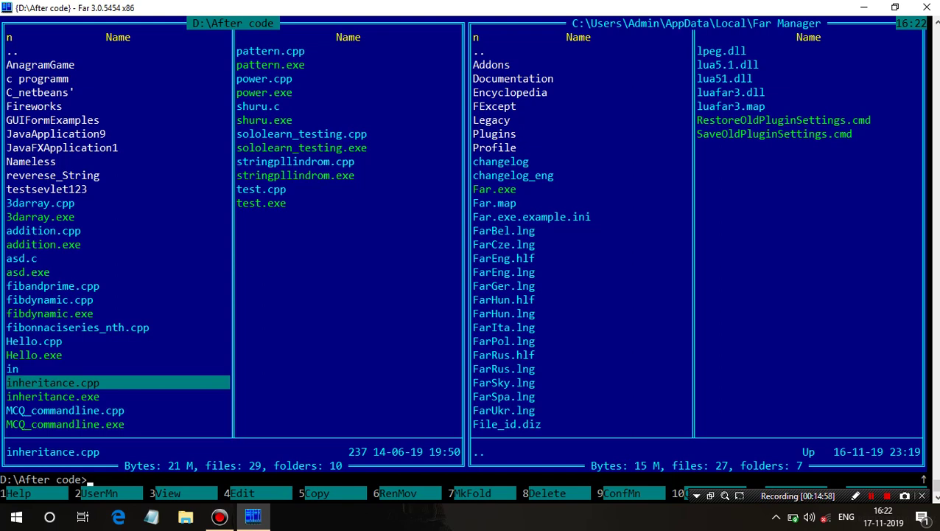
{"action": "left_click", "coordinate": [12, 368]}
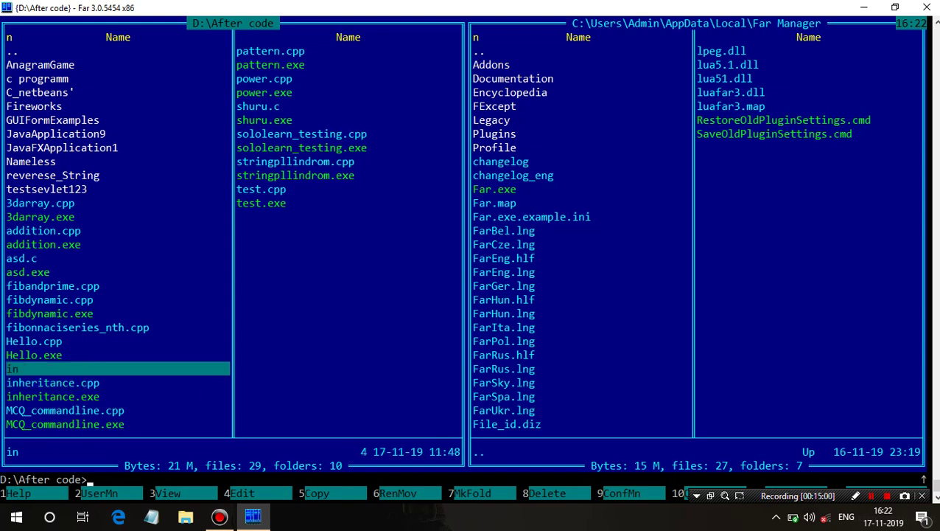